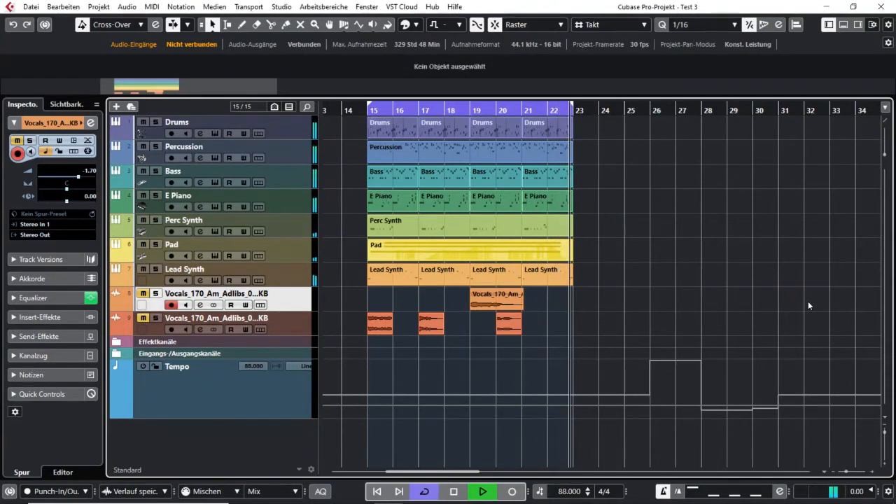
Stop playback and open the Bloom sound library in the media browser's Loops und Samples collection.
{"action": "key", "text": "space"}
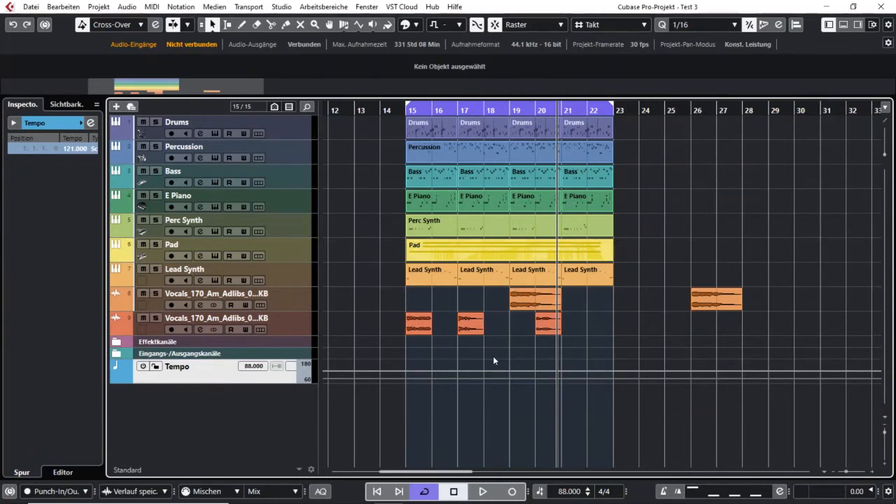
{"action": "key", "text": "alt+s"}
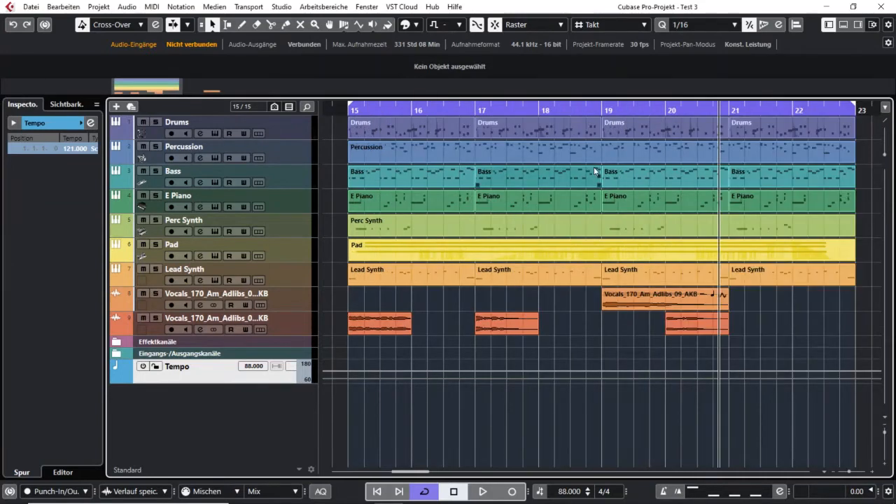
{"action": "left_click", "coordinate": [559, 224]}
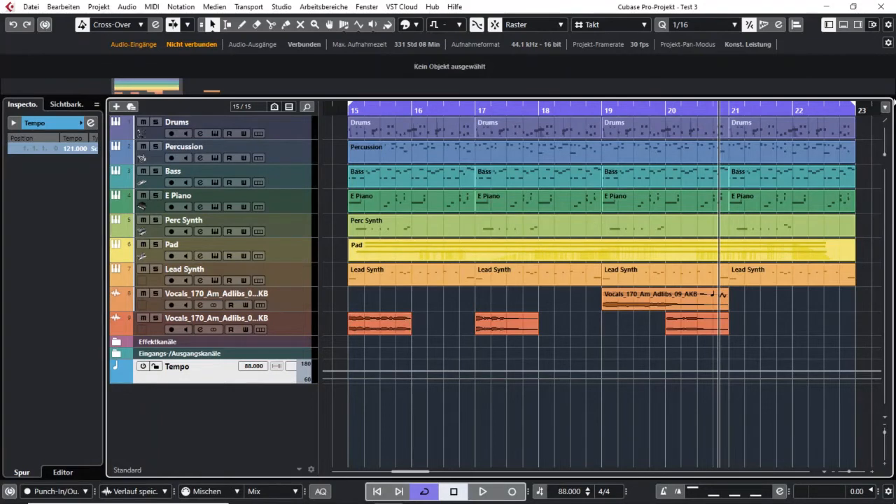
{"action": "left_click", "coordinate": [859, 30]}
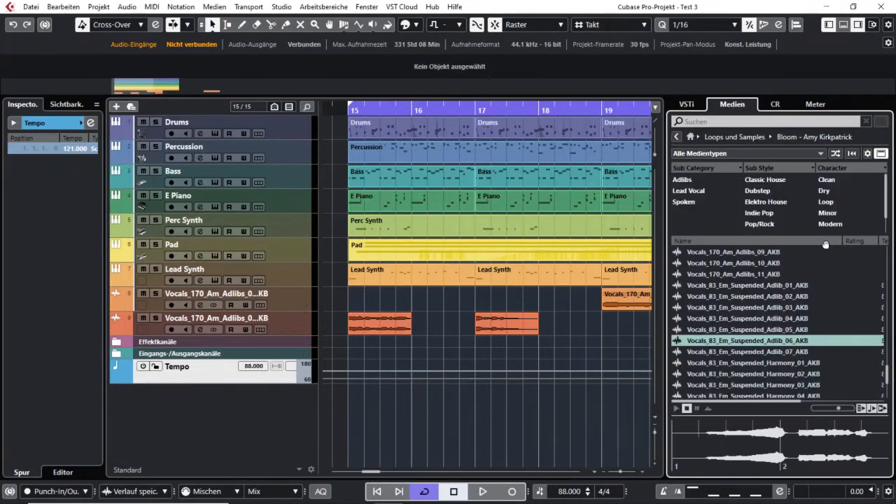
{"action": "left_click", "coordinate": [750, 139]}
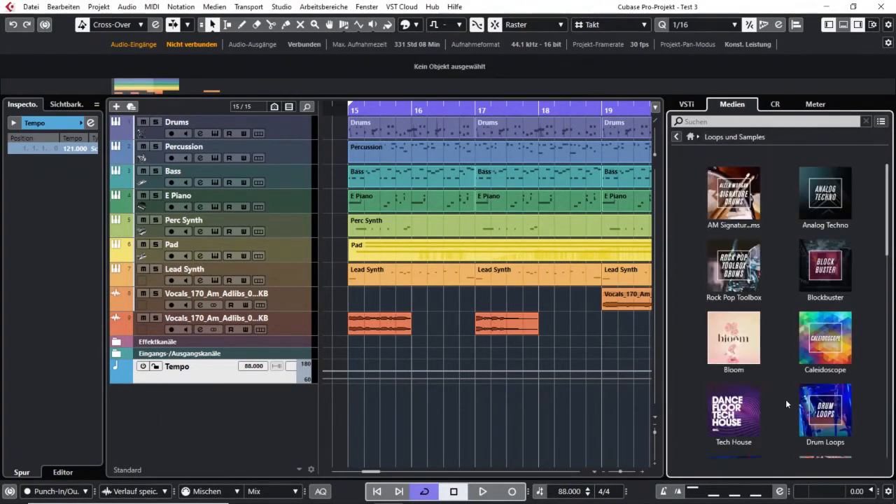
{"action": "left_click", "coordinate": [742, 349]}
{"action": "left_click", "coordinate": [743, 351]}
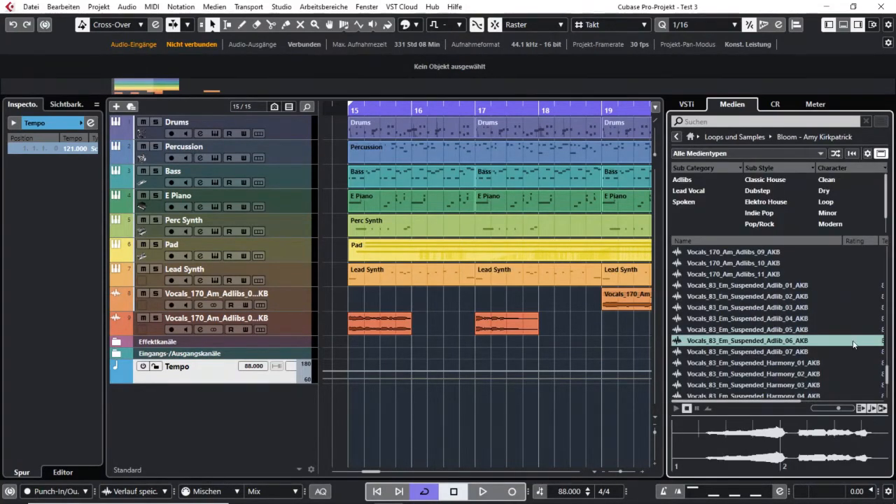
Examine the tempo and key columns for Vocals_83_Em_Suspended_Adlib_06_AKB in the Bloom list, and close the media browser.
{"action": "scroll", "coordinate": [853, 340], "scroll_direction": "up", "scroll_amount": 3}
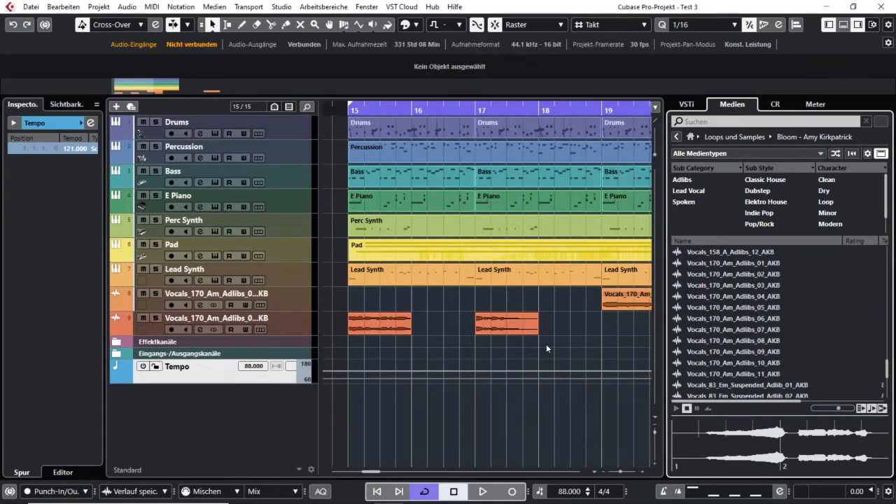
{"action": "scroll", "coordinate": [777, 350], "scroll_direction": "down", "scroll_amount": 2}
{"action": "left_click", "coordinate": [774, 374]}
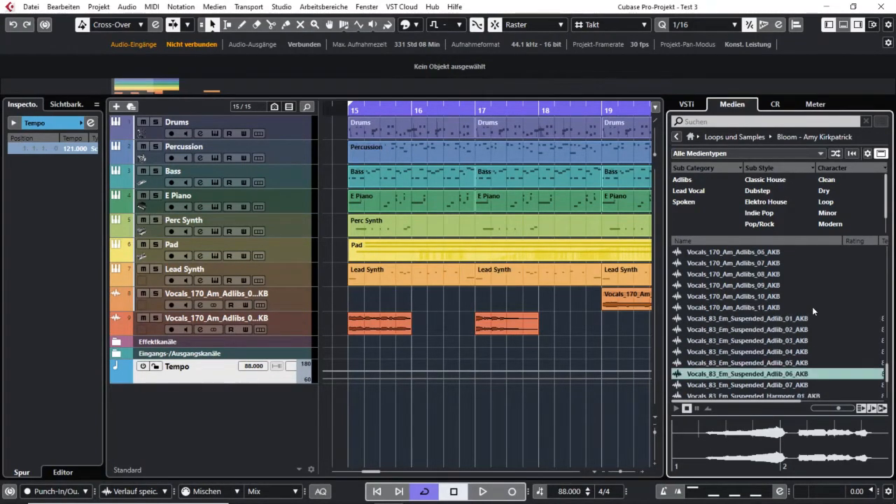
{"action": "scroll", "coordinate": [773, 364], "scroll_direction": "down", "scroll_amount": 1}
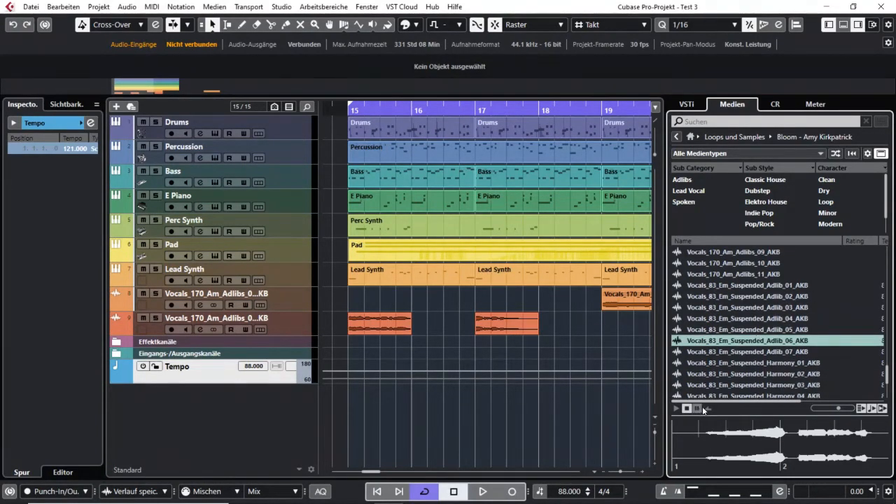
{"action": "left_click_drag", "start_coordinate": [722, 402], "coordinate": [813, 359]}
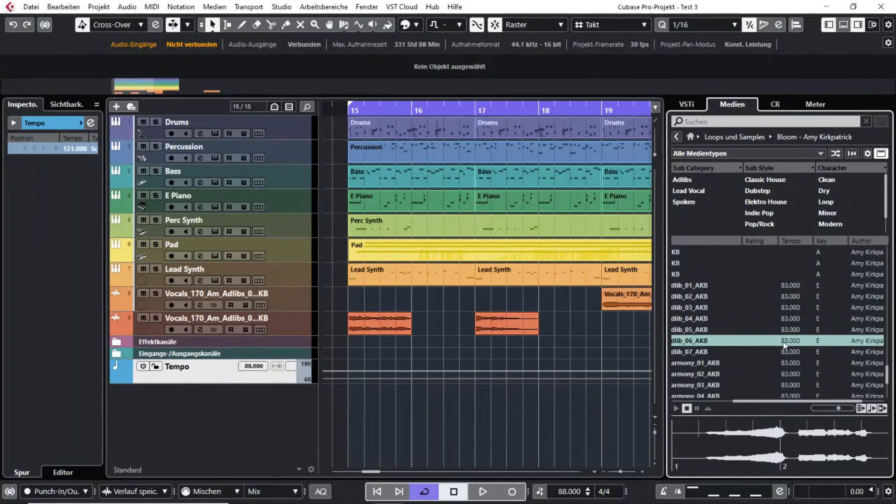
{"action": "left_click", "coordinate": [514, 324]}
{"action": "left_click", "coordinate": [858, 24]}
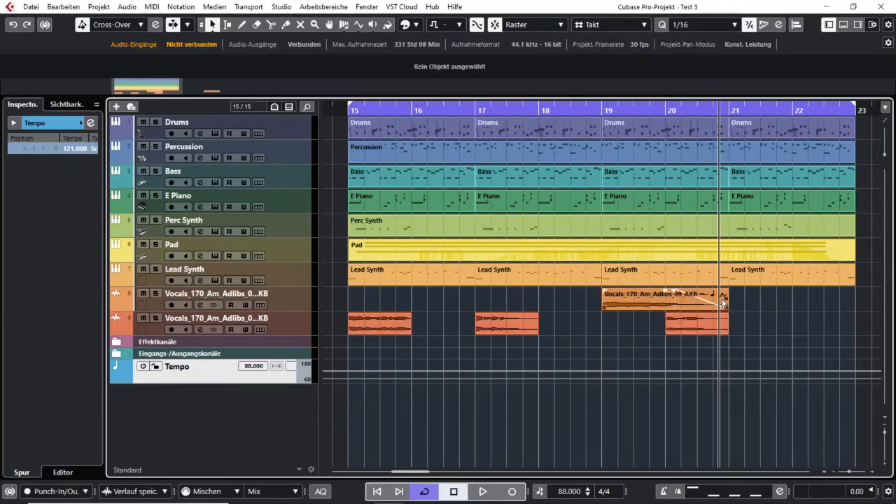
Open the Vocals_170_Am_Adlibs_09_AKB event at bar 19 in the sample editor and turn on its Musical Mode.
{"action": "left_click", "coordinate": [603, 107]}
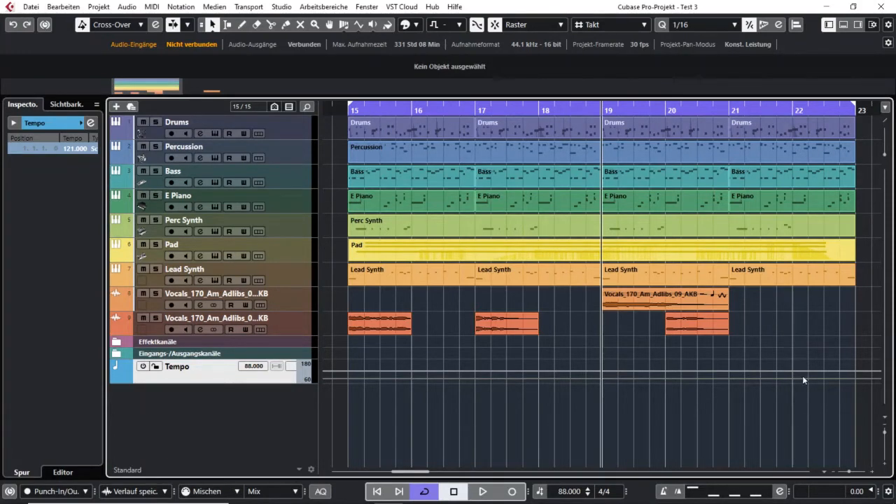
{"action": "left_click", "coordinate": [875, 26]}
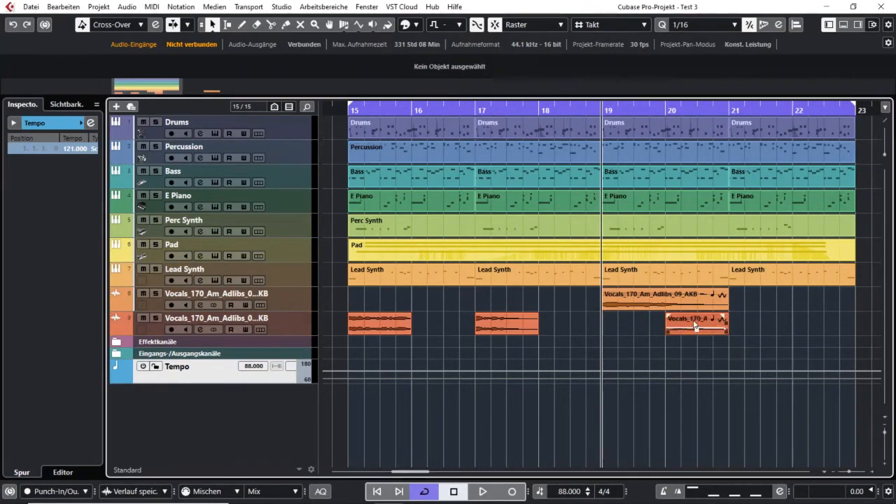
{"action": "left_click", "coordinate": [696, 325]}
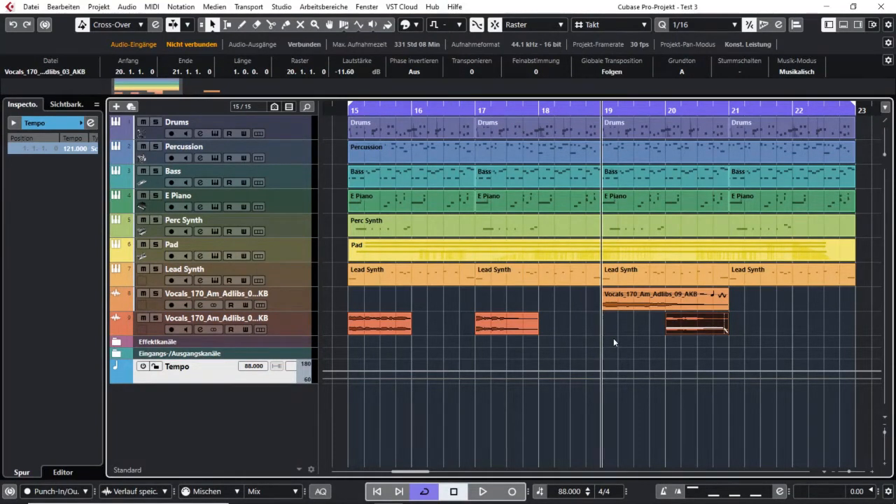
{"action": "left_click", "coordinate": [625, 300]}
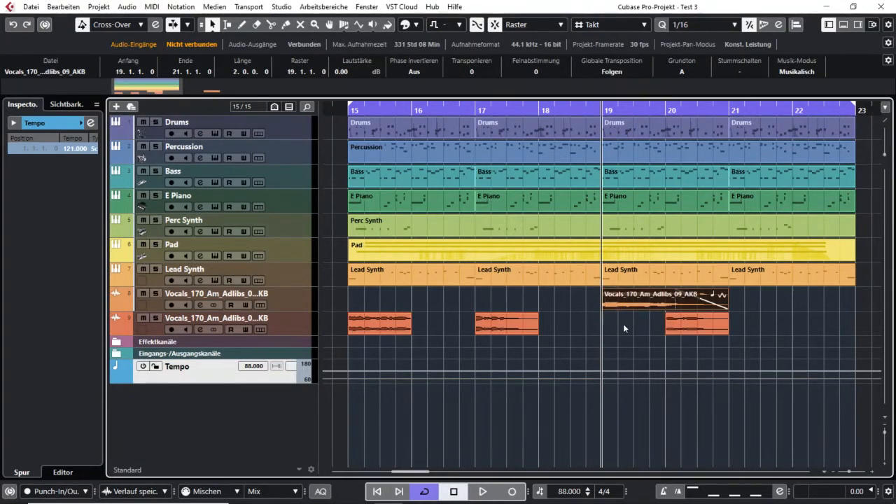
{"action": "key", "text": "Return"}
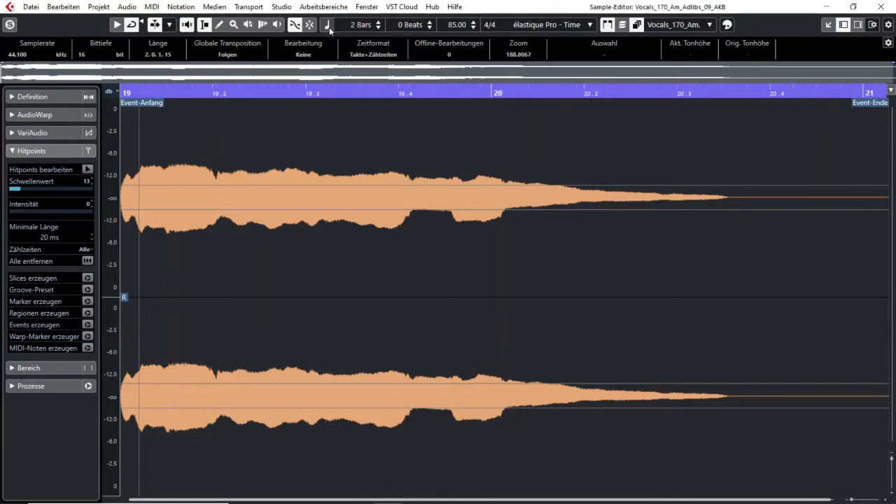
{"action": "left_click_drag", "start_coordinate": [554, 10], "coordinate": [519, 146]}
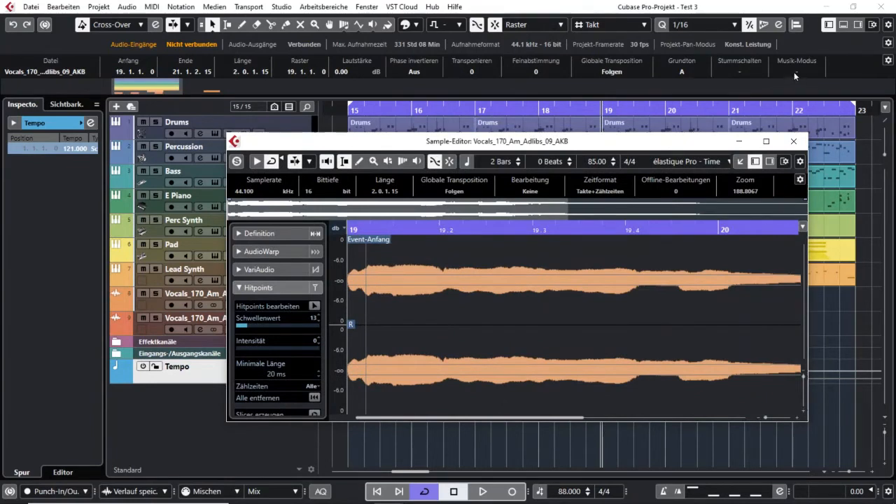
{"action": "left_click", "coordinate": [467, 162]}
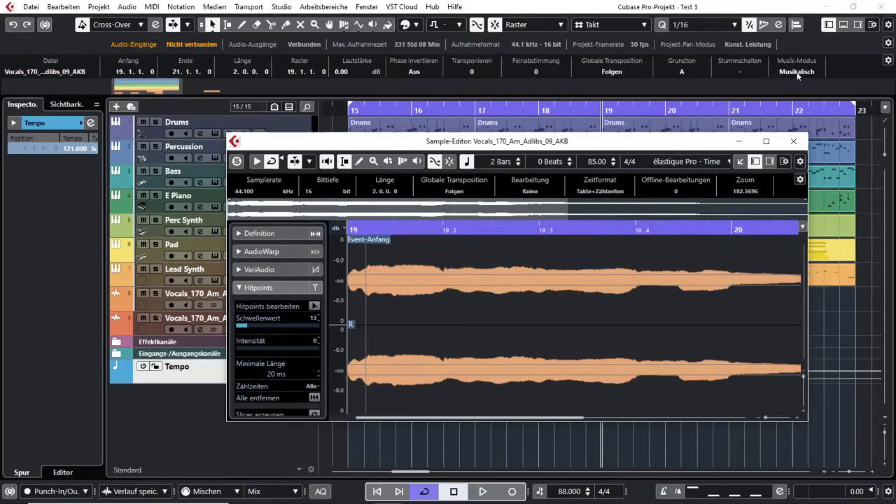
Set the vocal sample's length definition to 1 bar and close the sample editor.
{"action": "left_click_drag", "start_coordinate": [516, 141], "coordinate": [487, 105]}
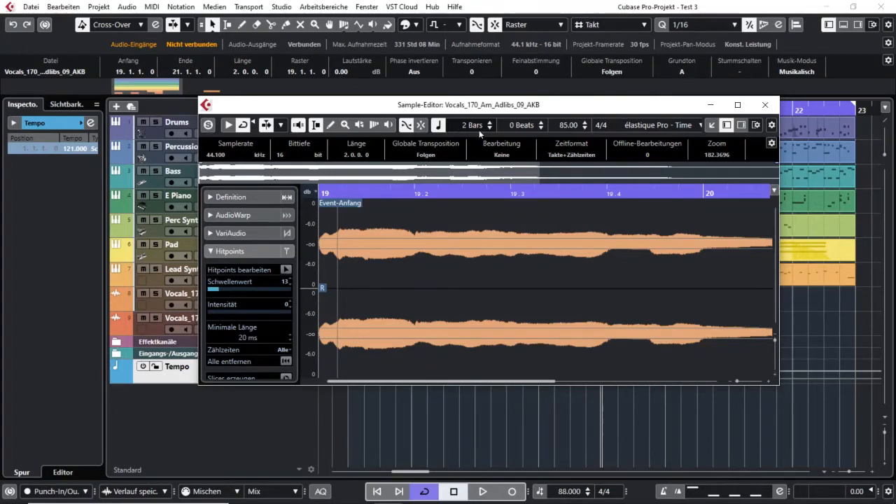
{"action": "scroll", "coordinate": [472, 126], "scroll_direction": "down", "scroll_amount": 1}
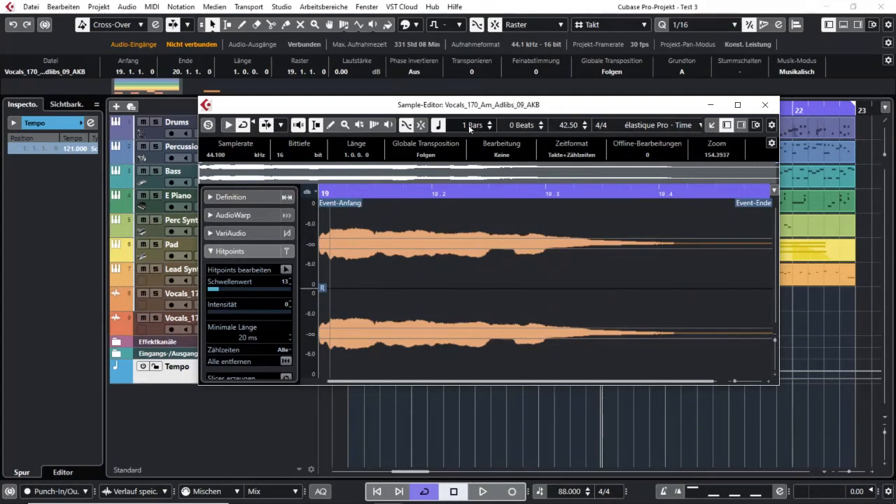
{"action": "left_click", "coordinate": [765, 107]}
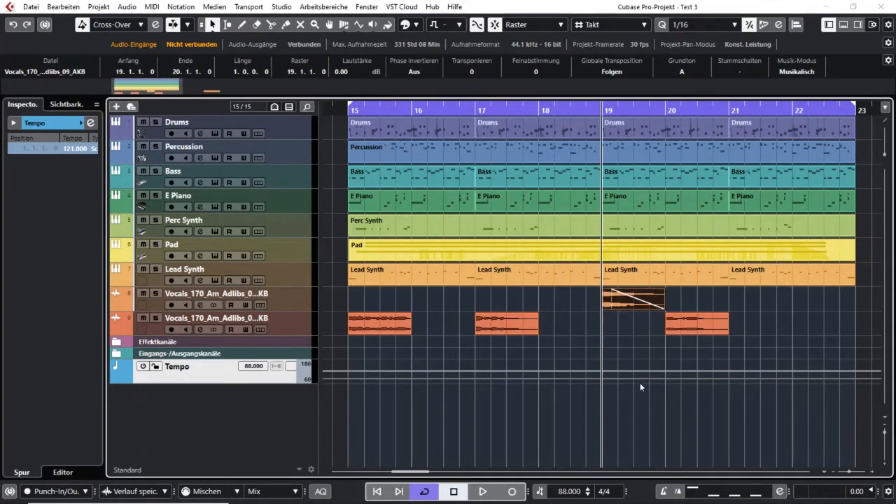
Turn Musical Mode off in the sample editor for the vocal event at bar 19, and set it back to Musikalisch.
{"action": "double_click", "coordinate": [622, 306]}
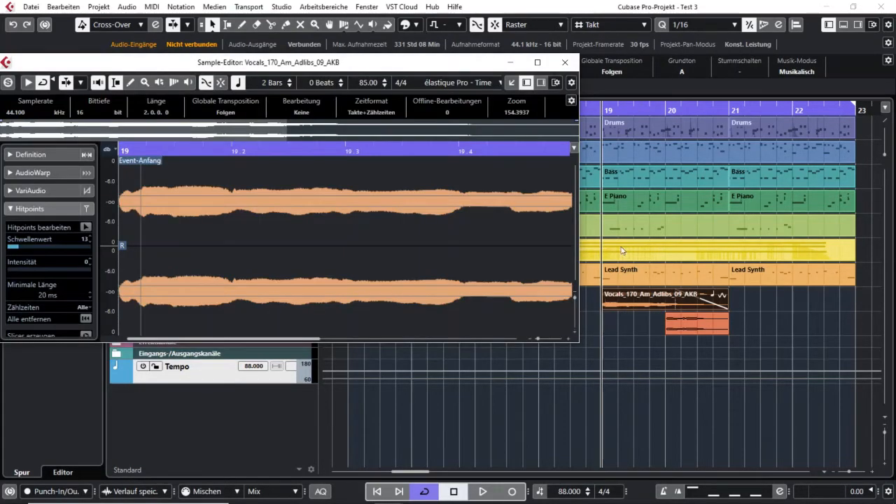
{"action": "left_click", "coordinate": [238, 83]}
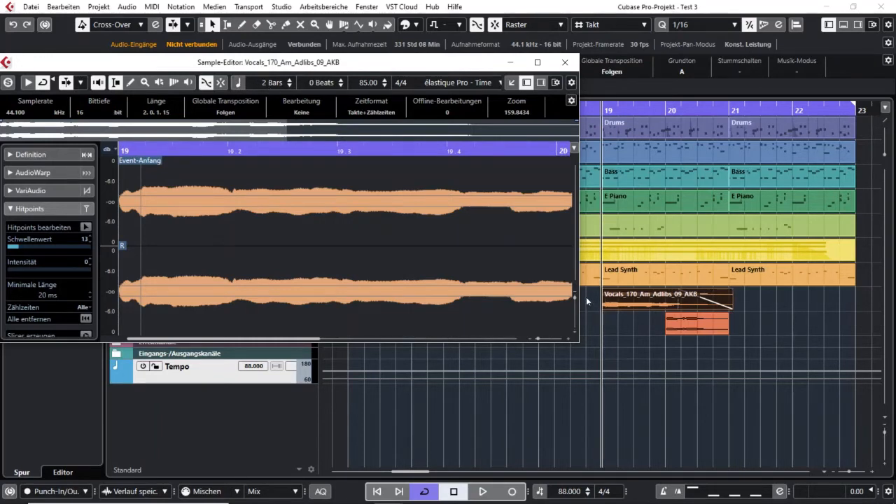
{"action": "left_click", "coordinate": [729, 110]}
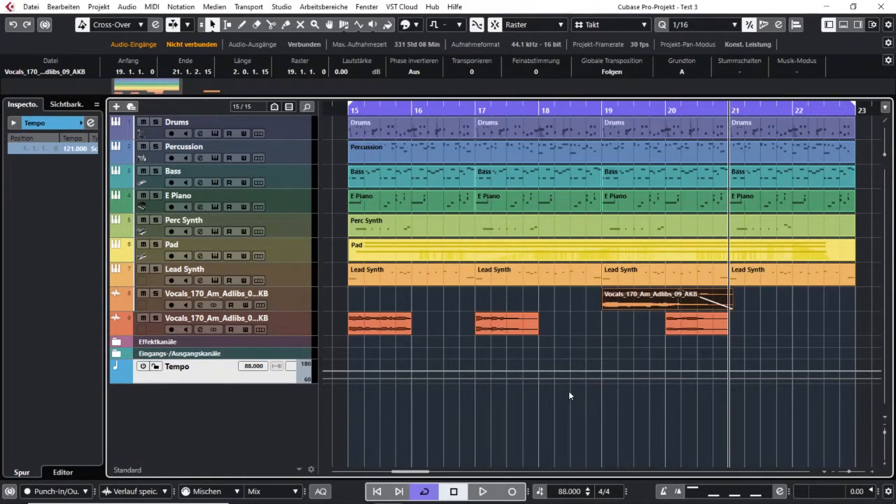
{"action": "left_click", "coordinate": [797, 71]}
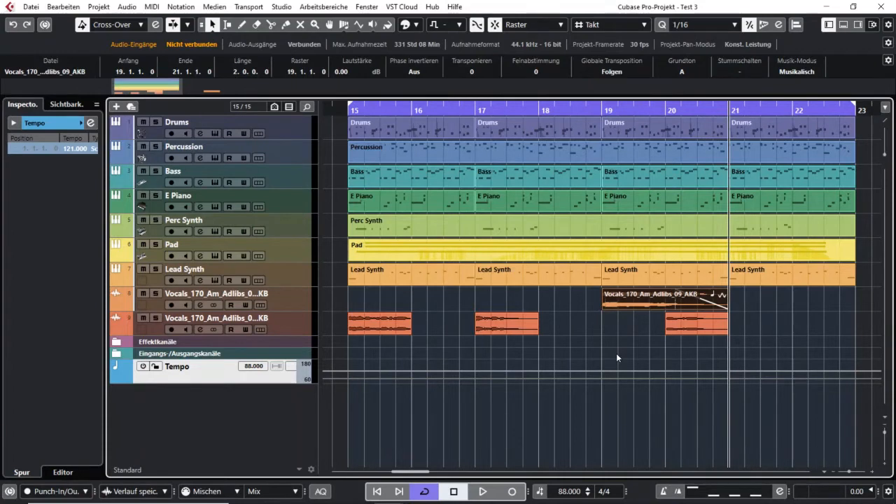
Switch the selection tool to Größenänderung: Time-Stretch for the vocal event at bar 26.
{"action": "scroll", "coordinate": [670, 412], "scroll_direction": "right", "scroll_amount": 3}
{"action": "scroll", "coordinate": [663, 412], "scroll_direction": "right", "scroll_amount": 7}
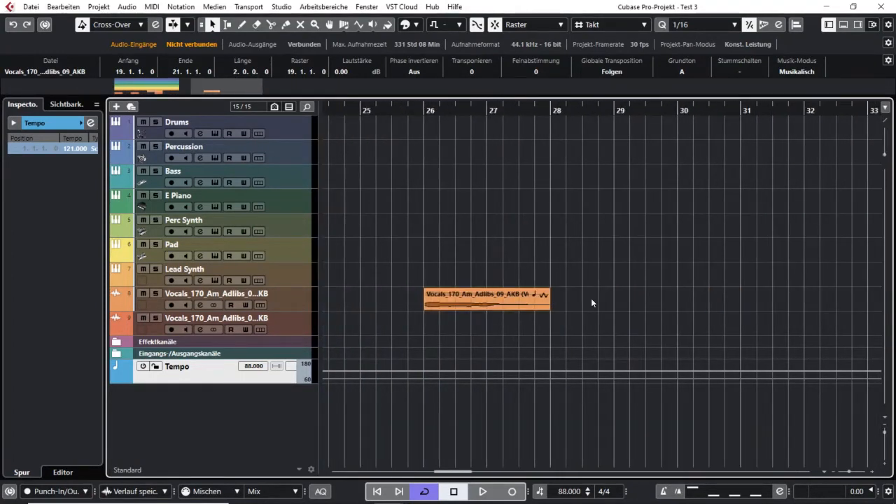
{"action": "left_click", "coordinate": [593, 254]}
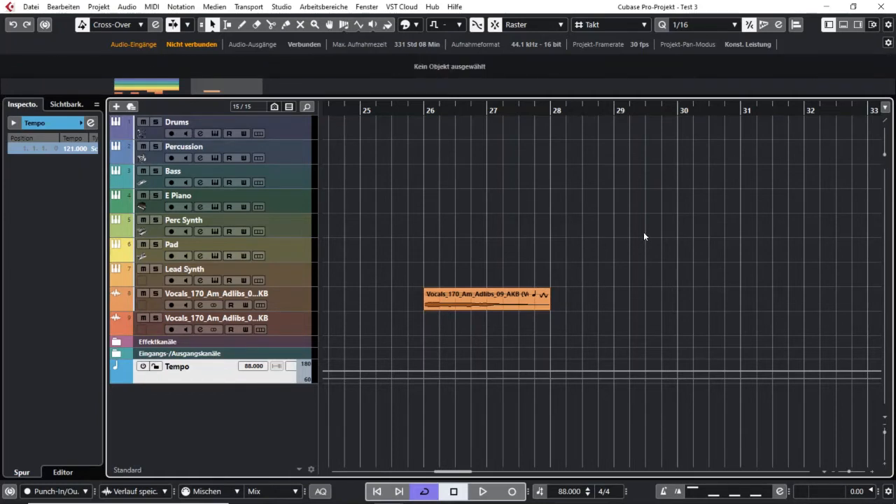
{"action": "right_click", "coordinate": [518, 173]}
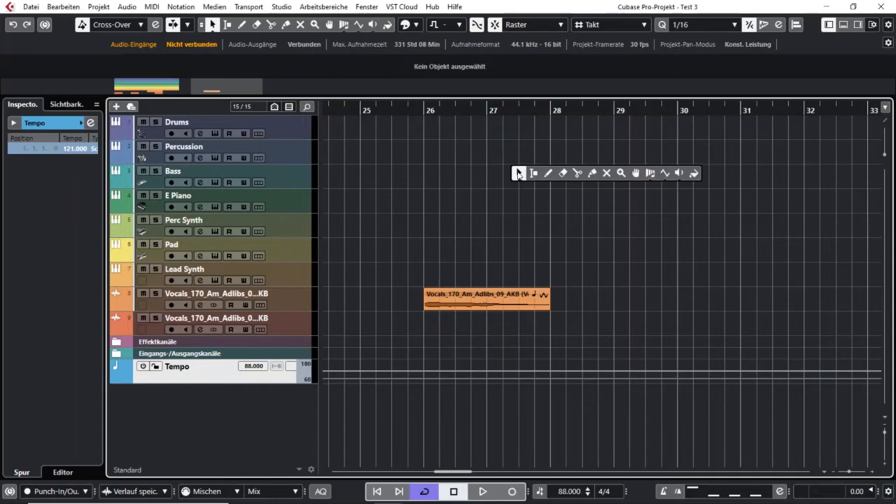
{"action": "left_click", "coordinate": [519, 173]}
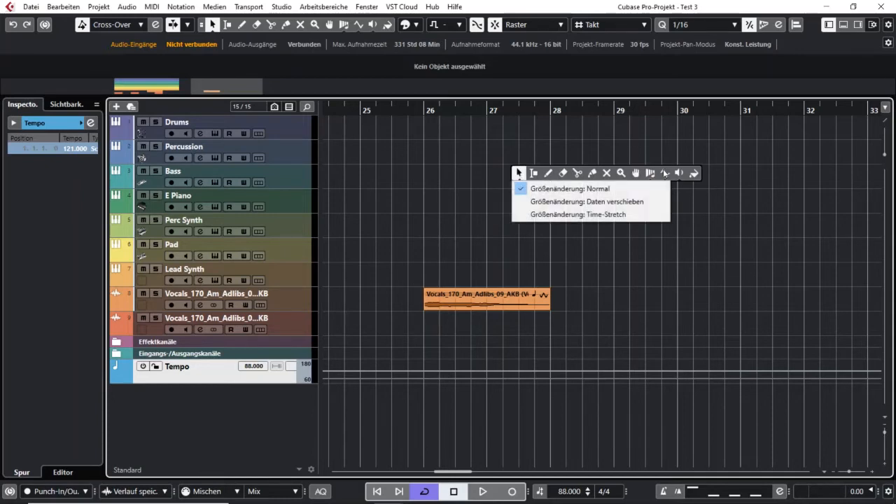
{"action": "left_click", "coordinate": [594, 218]}
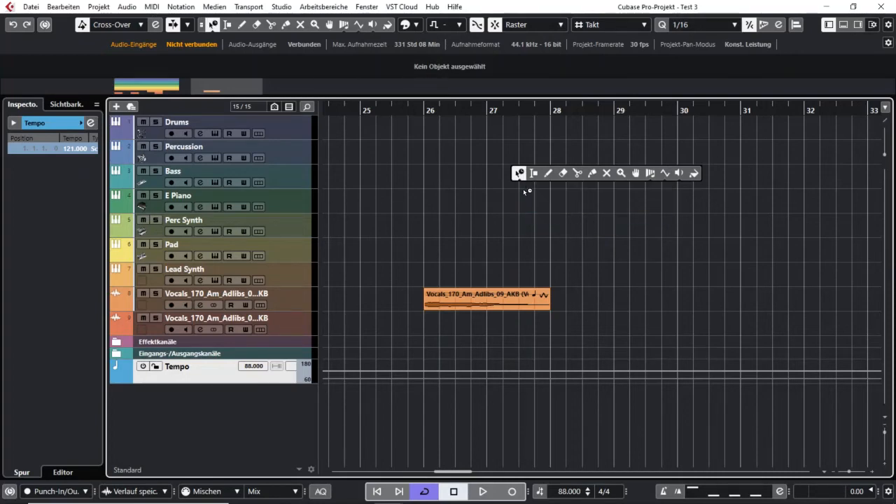
{"action": "left_click", "coordinate": [520, 214]}
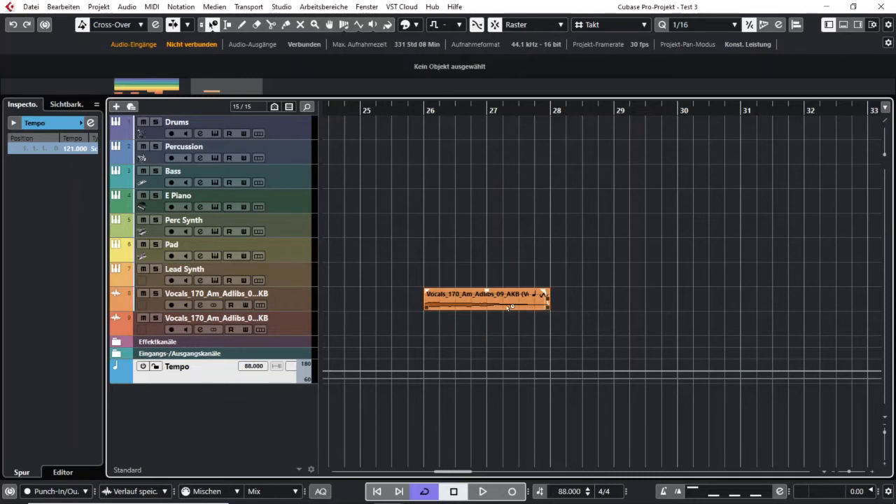
Return the selection tool to Größenänderung: Normal and try to resize the vocal event at bar 26 from its end.
{"action": "right_click", "coordinate": [578, 177]}
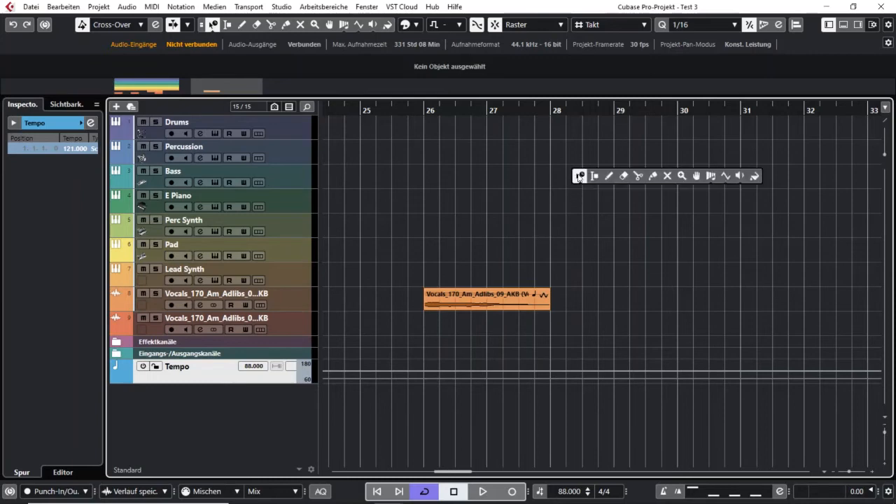
{"action": "left_click", "coordinate": [578, 177]}
{"action": "right_click", "coordinate": [569, 156]}
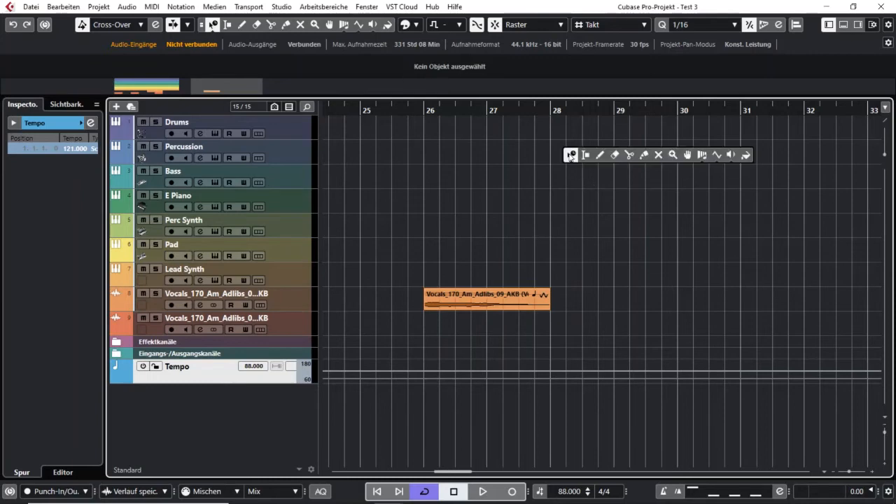
{"action": "left_click", "coordinate": [570, 154]}
{"action": "left_click", "coordinate": [581, 171]}
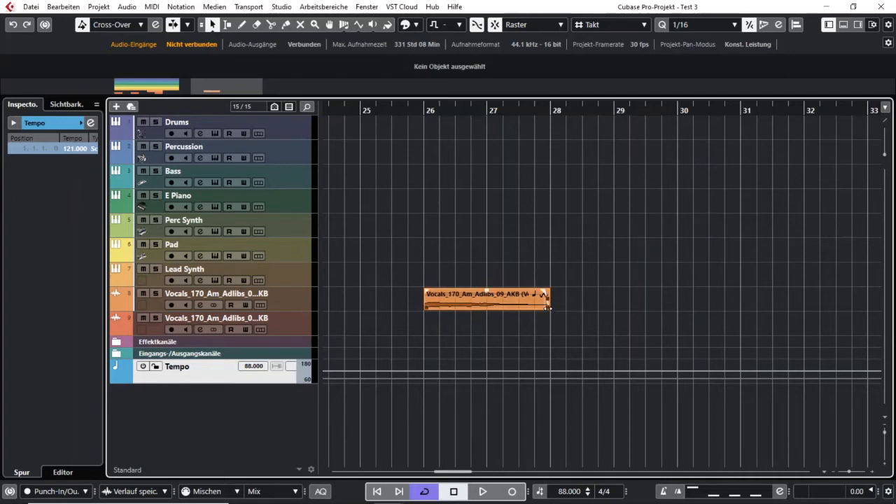
{"action": "mouse_move", "coordinate": [548, 307]}
{"action": "left_mouse_down"}
{"action": "mouse_move", "coordinate": [467, 308]}
{"action": "mouse_move", "coordinate": [549, 307]}
{"action": "left_mouse_up"}
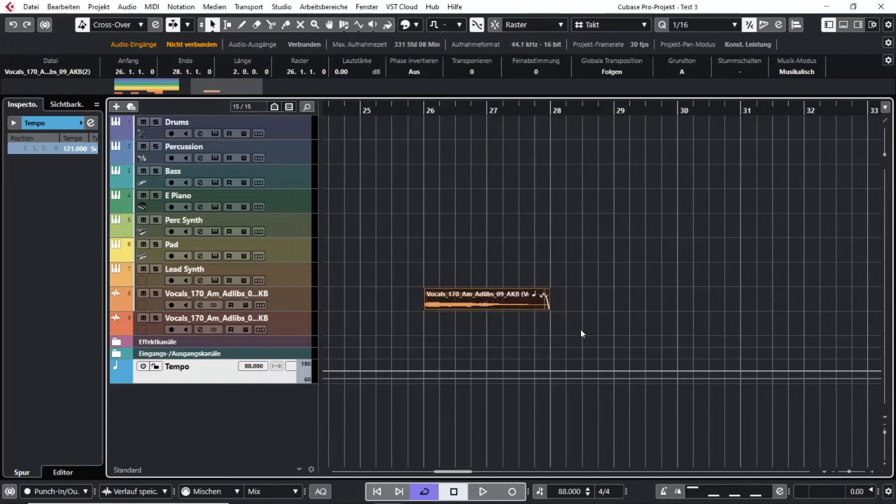
Switch the selection tool to Größenänderung: Time-Stretch and compress the vocal event at bar 26 to a length of 1.1.2.30.
{"action": "right_click", "coordinate": [575, 209]}
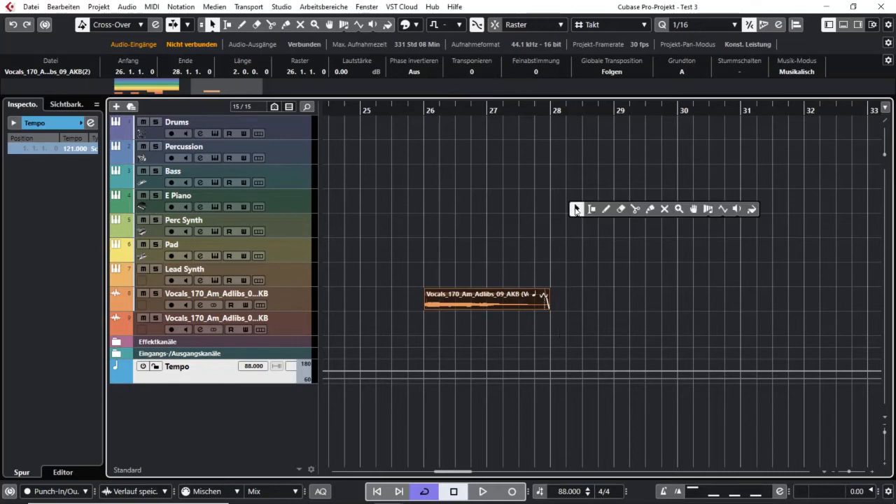
{"action": "left_click", "coordinate": [576, 209]}
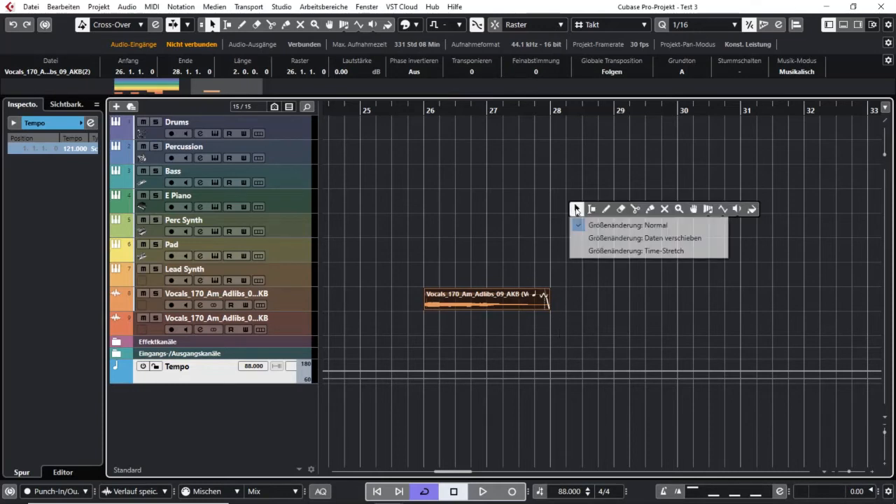
{"action": "left_click", "coordinate": [652, 251]}
{"action": "left_click", "coordinate": [609, 302]}
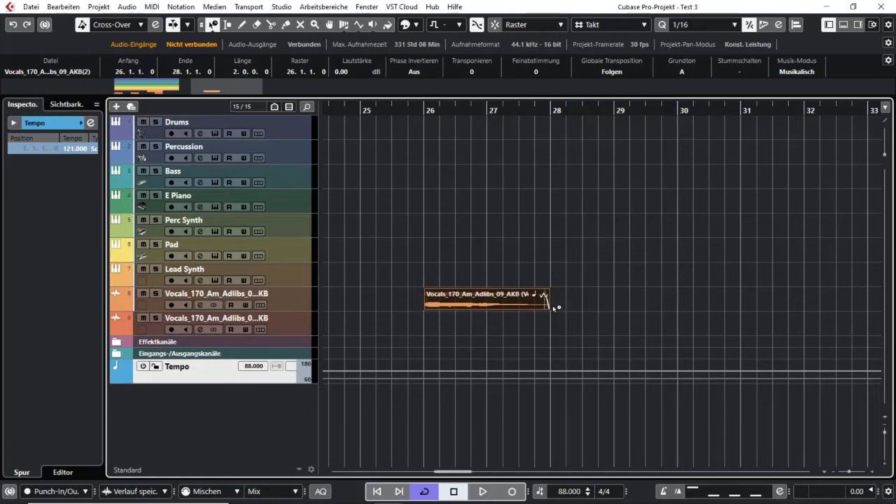
{"action": "left_click_drag", "start_coordinate": [547, 307], "coordinate": [508, 311]}
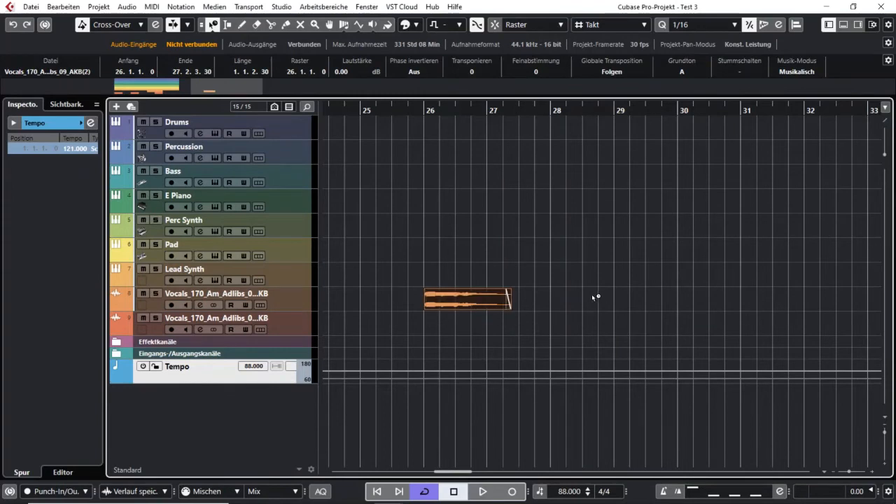
Return the selection tool to Größenänderung: Normal.
{"action": "right_click", "coordinate": [488, 257]}
{"action": "left_click", "coordinate": [489, 257]}
{"action": "left_click", "coordinate": [512, 272]}
Place a duplicate of the unstretched vocal event at bar 24 and move the time-stretched event to bar 27.
{"action": "scroll", "coordinate": [425, 330], "scroll_direction": "left", "scroll_amount": 8}
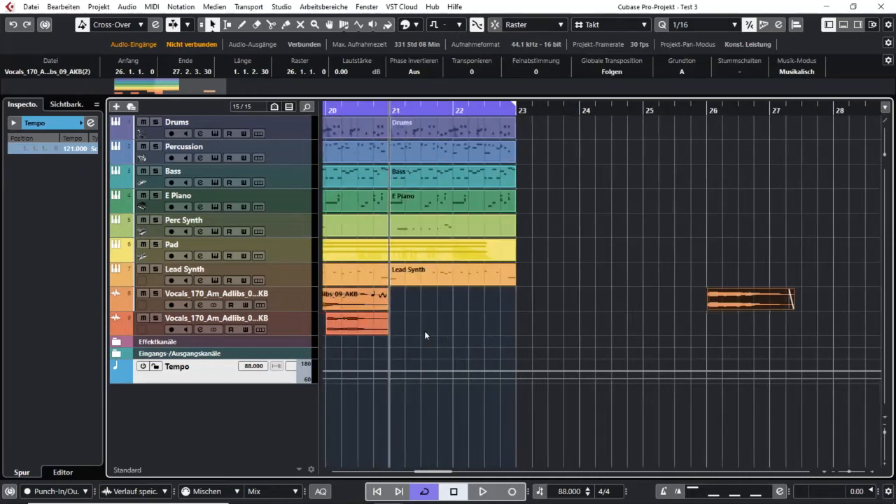
{"action": "left_click", "coordinate": [504, 303]}
{"action": "key", "text": "ctrl+d"}
{"action": "scroll", "coordinate": [703, 341], "scroll_direction": "right", "scroll_amount": 3}
{"action": "left_click_drag", "start_coordinate": [415, 304], "coordinate": [582, 304]}
{"action": "scroll", "coordinate": [450, 333], "scroll_direction": "right", "scroll_amount": 3}
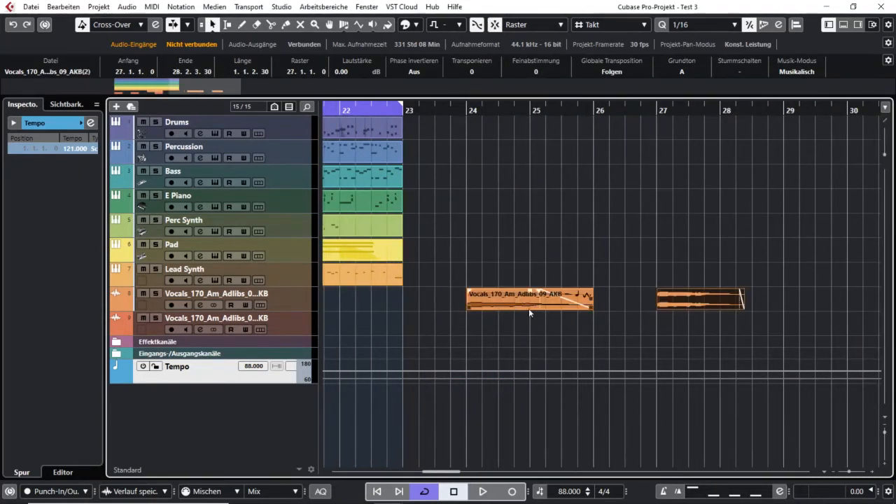
{"action": "scroll", "coordinate": [562, 365], "scroll_direction": "right", "scroll_amount": 3}
{"action": "scroll", "coordinate": [435, 362], "scroll_direction": "left", "scroll_amount": 1}
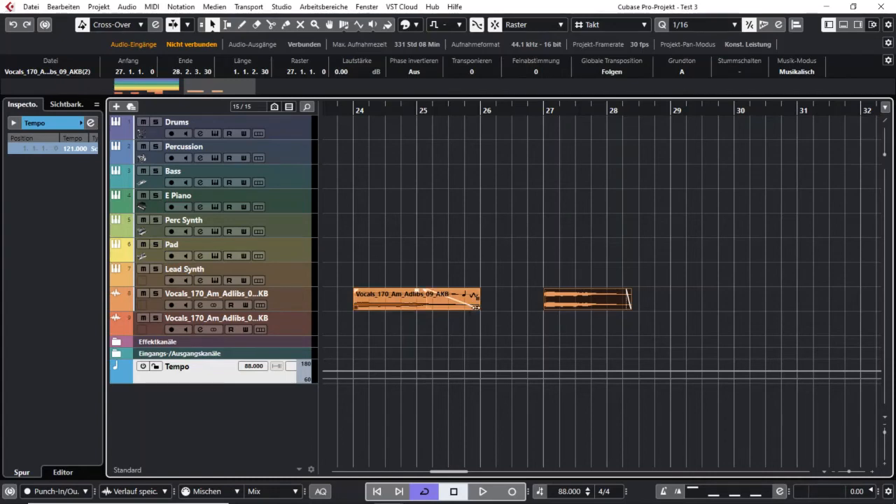
Turn off grid snapping, trim the end of the vocal event at bar 24 to about half a bar, and play it.
{"action": "key", "text": "j"}
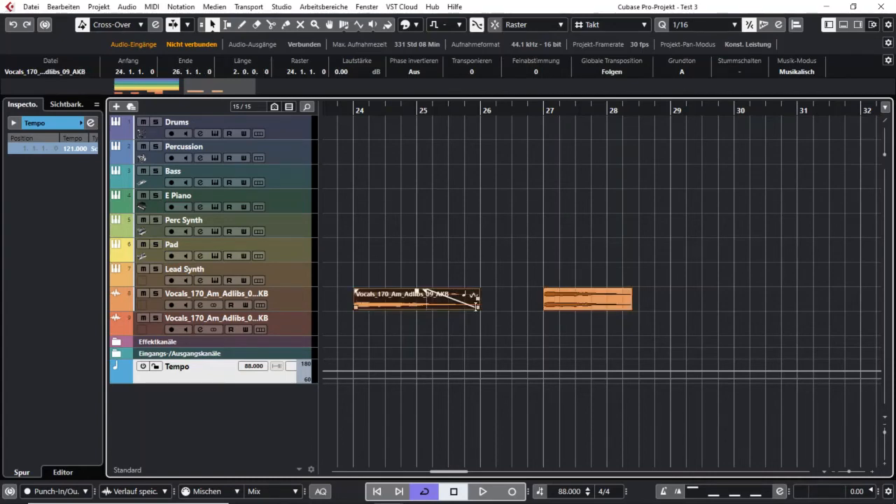
{"action": "left_click_drag", "start_coordinate": [476, 306], "coordinate": [387, 306]}
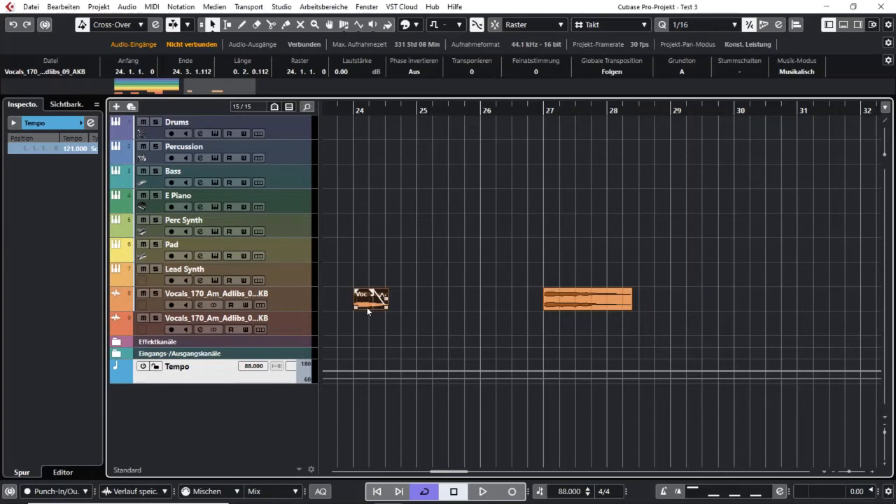
{"action": "key", "text": "l"}
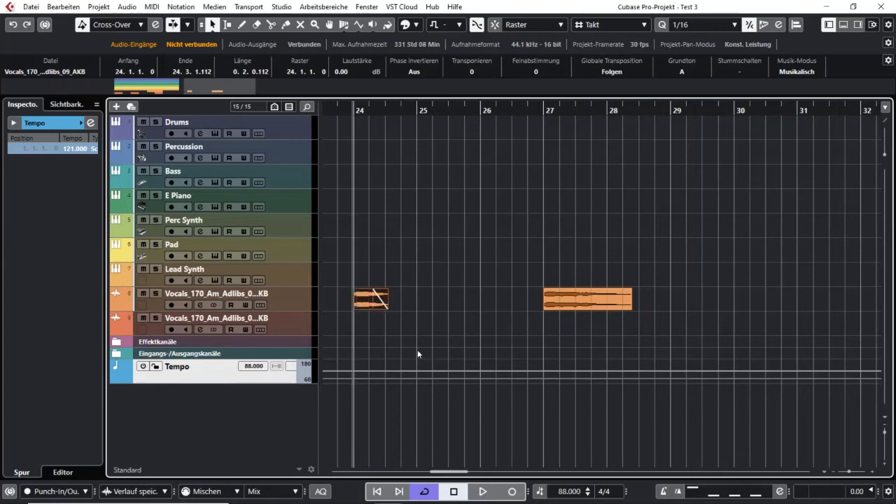
{"action": "key", "text": "space"}
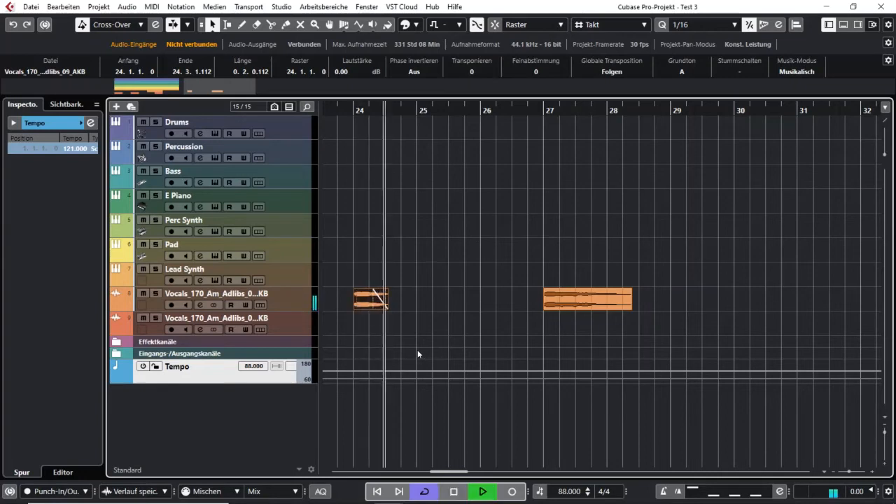
{"action": "key", "text": "space"}
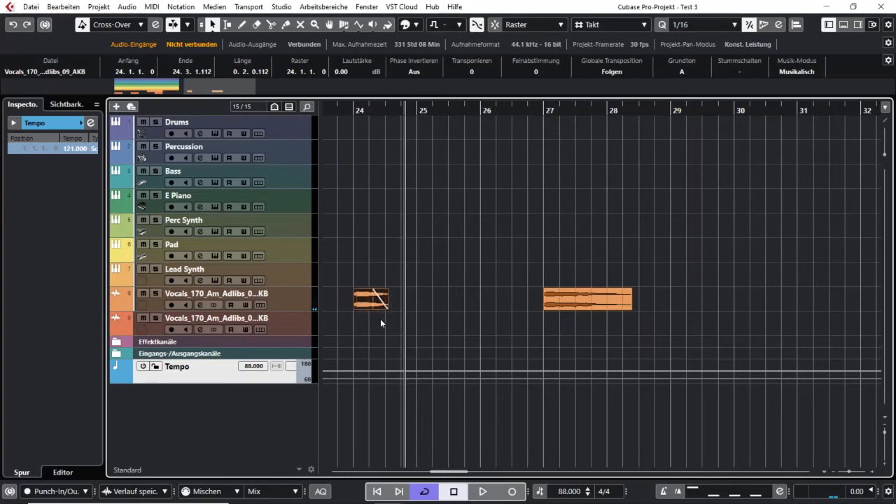
Duplicate the trimmed vocal event directly behind it, extend the copy's end to about 26.2.3, and play it.
{"action": "left_click_drag", "start_coordinate": [387, 305], "coordinate": [504, 306]}
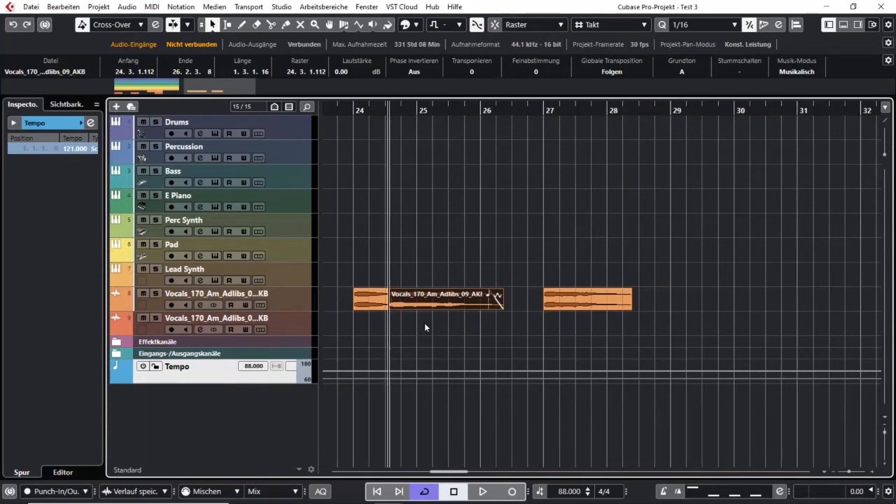
{"action": "key", "text": "space"}
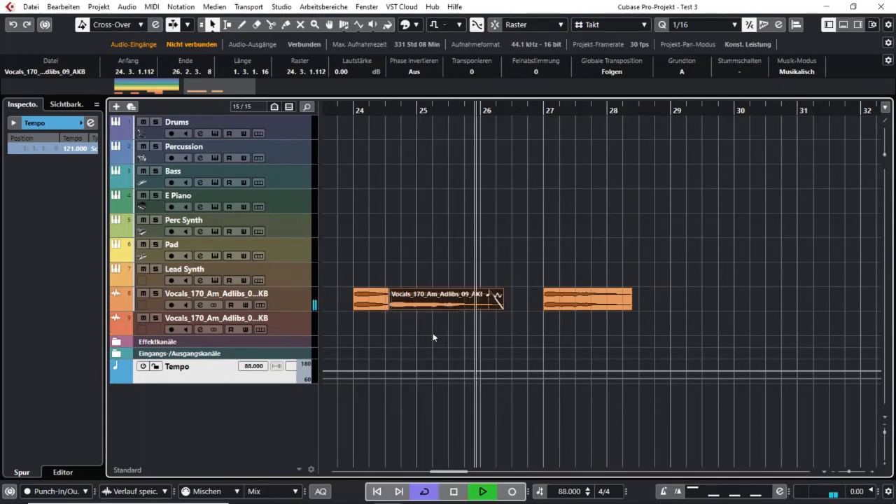
{"action": "key", "text": "space"}
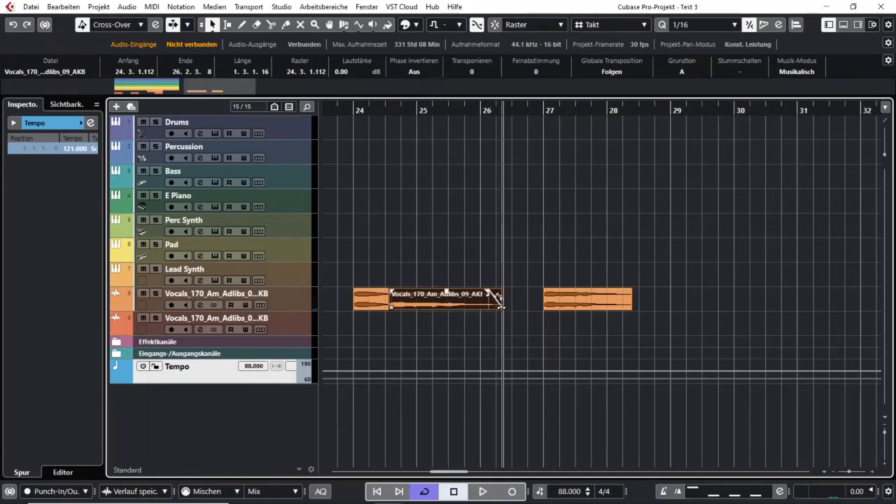
Trim the second vocal event to about half a bar, shorten the event at bar 24 to end at about 24.2.2, and play it.
{"action": "left_click_drag", "start_coordinate": [495, 300], "coordinate": [474, 305]}
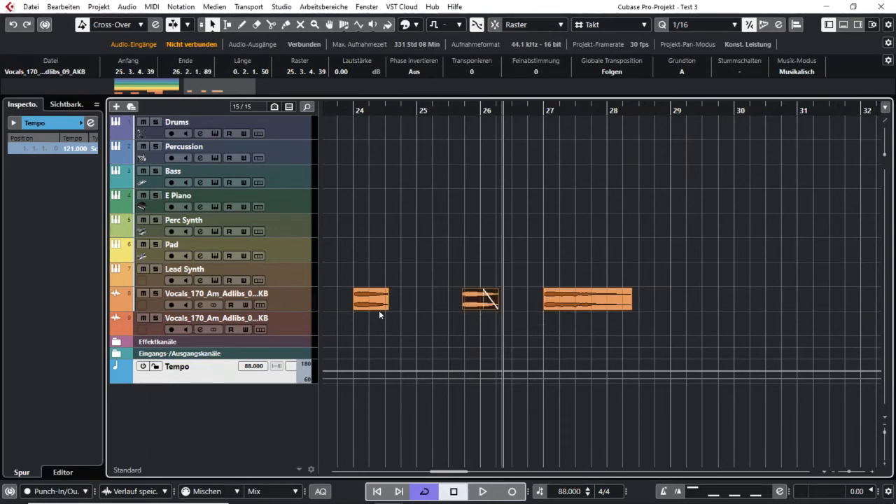
{"action": "mouse_move", "coordinate": [383, 310]}
{"action": "left_mouse_down"}
{"action": "mouse_move", "coordinate": [368, 294]}
{"action": "mouse_move", "coordinate": [375, 309]}
{"action": "left_mouse_up"}
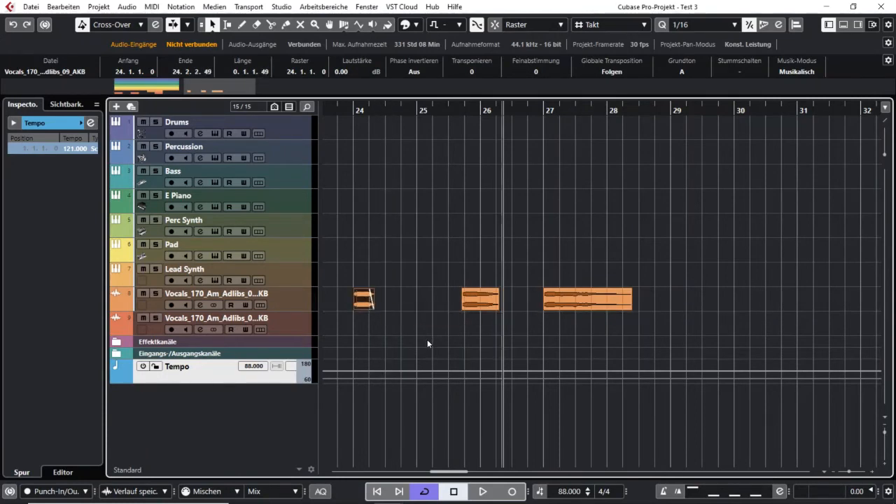
{"action": "key", "text": "l"}
{"action": "key", "text": "space"}
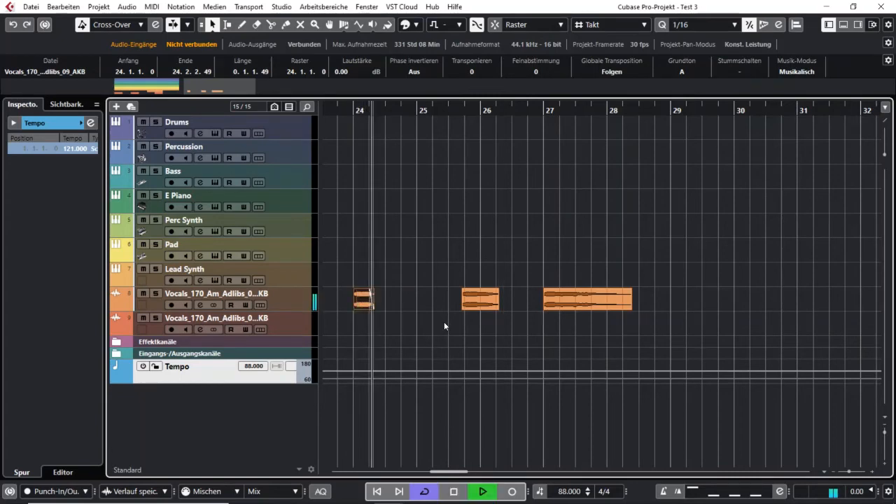
{"action": "key", "text": "space"}
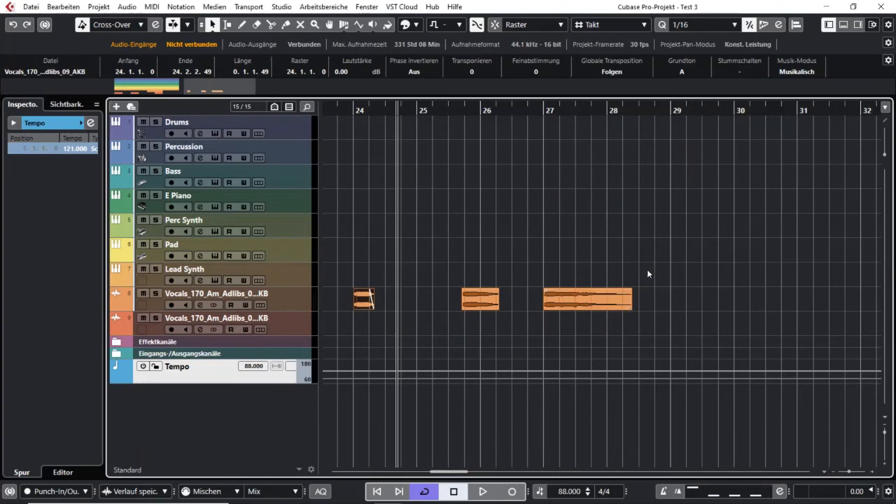
Play the time-stretched vocal event at bar 27 from its start.
{"action": "left_click", "coordinate": [554, 307]}
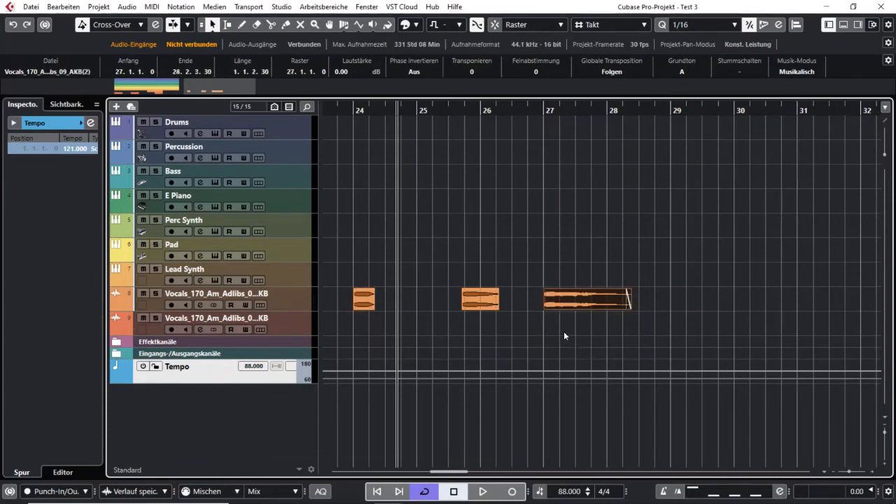
{"action": "key", "text": "l"}
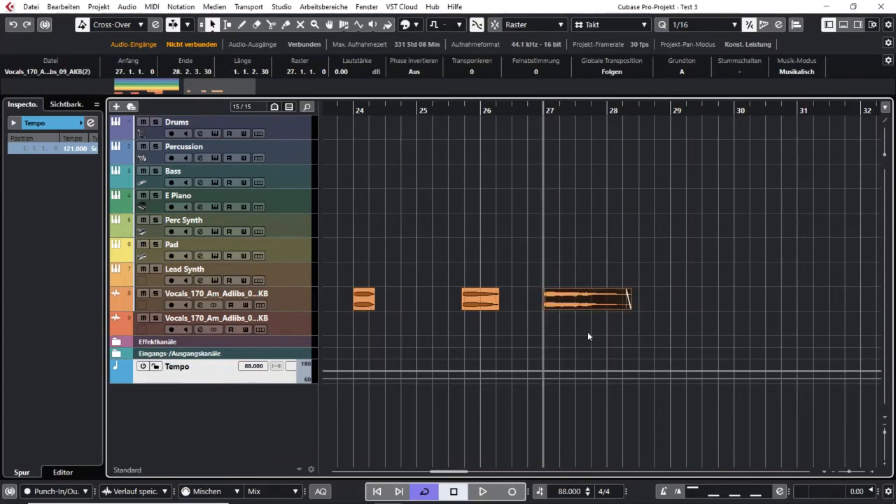
{"action": "key", "text": "space"}
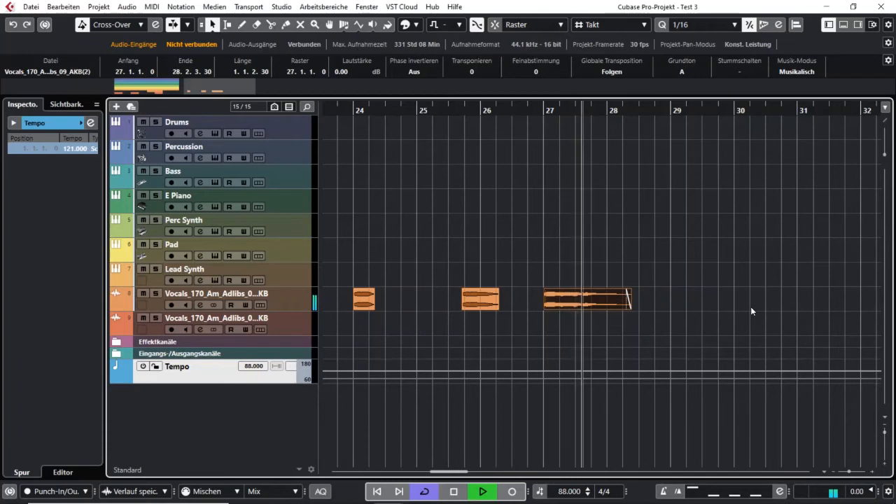
{"action": "key", "text": "space"}
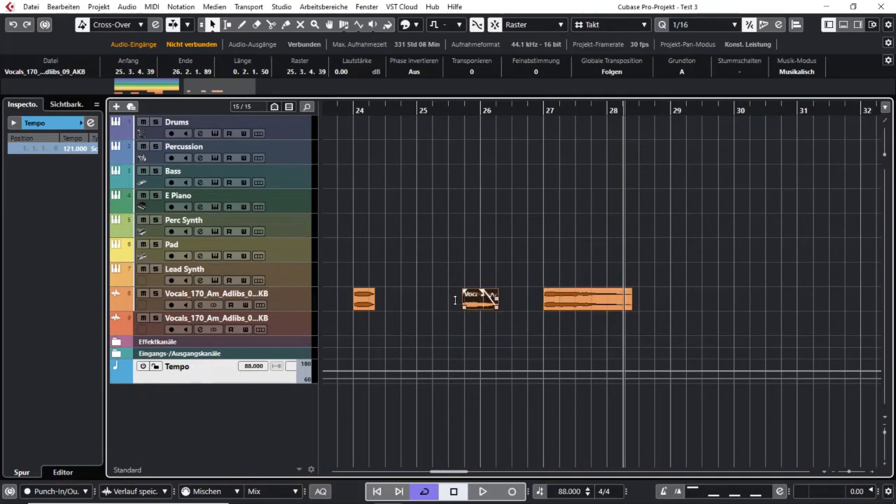
Extend the middle vocal event so it spans bars 25 to 27, and play it from its start.
{"action": "left_click_drag", "start_coordinate": [481, 298], "coordinate": [543, 301]}
{"action": "key", "text": "l"}
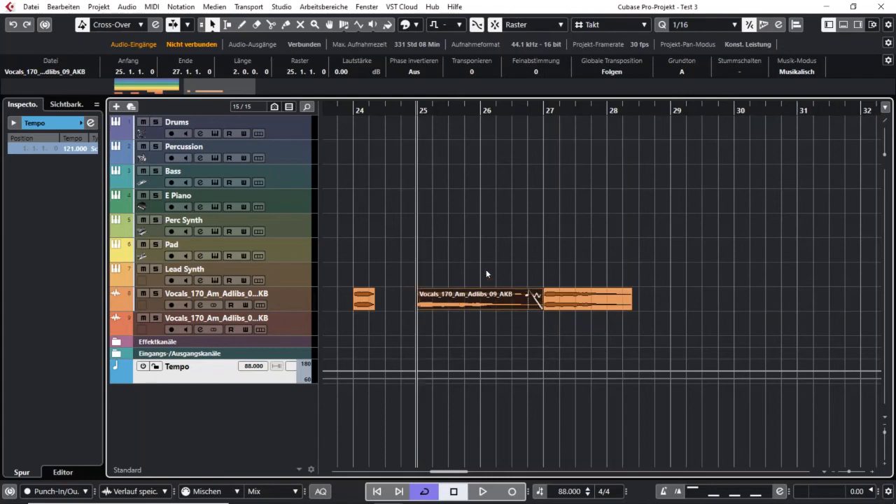
{"action": "key", "text": "space"}
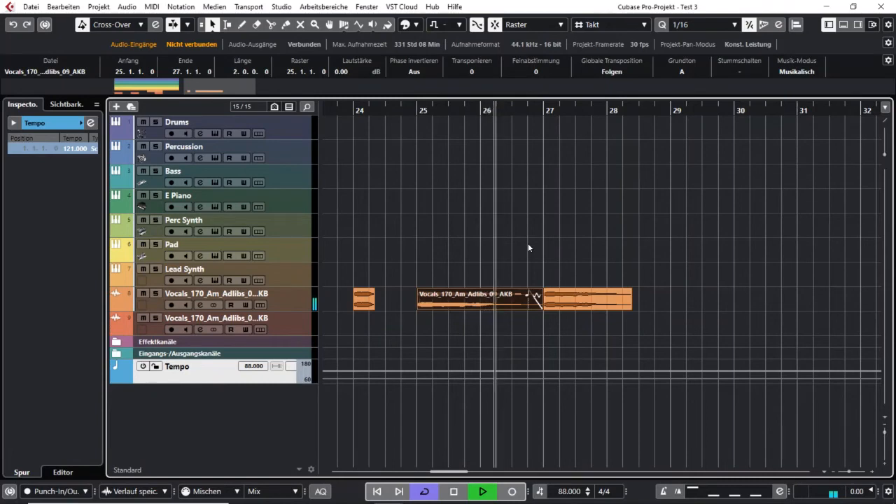
{"action": "key", "text": "space"}
Play the time-stretched vocal event at bar 27 again for comparison with the trimmed event before it.
{"action": "left_click", "coordinate": [567, 298]}
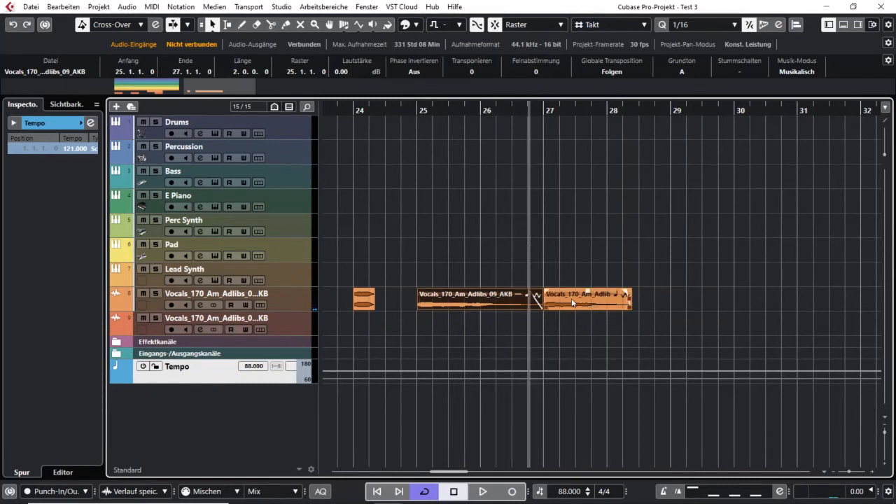
{"action": "left_click", "coordinate": [568, 306]}
{"action": "key", "text": "l"}
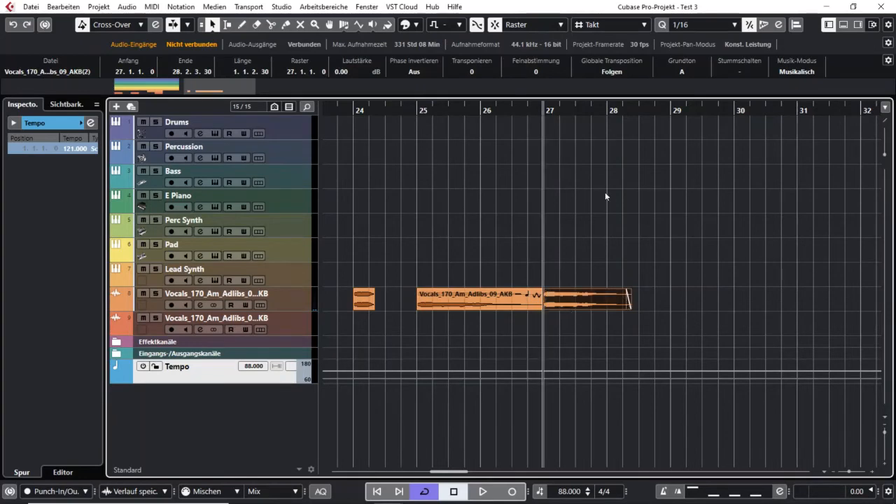
{"action": "key", "text": "space"}
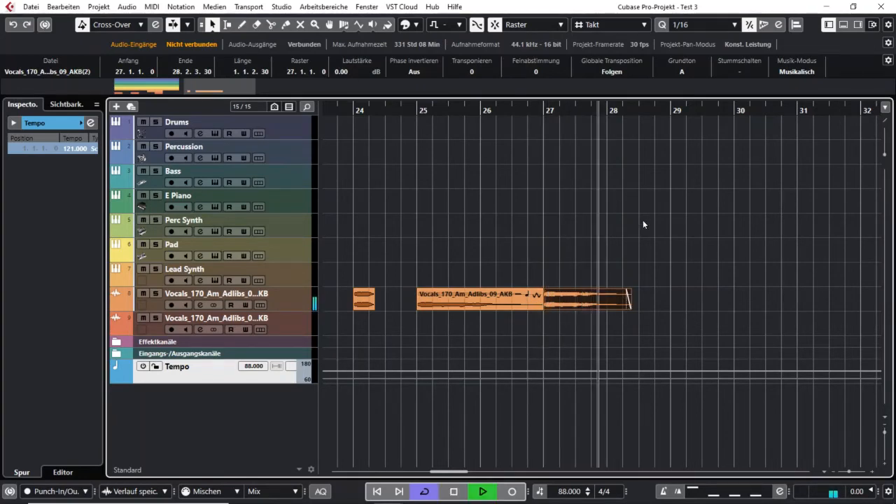
{"action": "key", "text": "space"}
Duplicate the stretched event at bar 27, compress the copy to about three beats with Time-Stretch resizing, and play it.
{"action": "key", "text": "ctrl+d"}
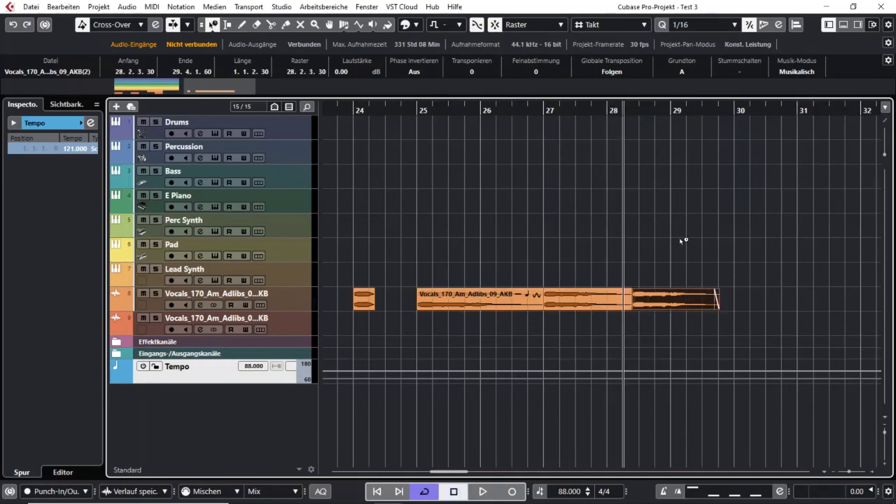
{"action": "left_click_drag", "start_coordinate": [717, 308], "coordinate": [681, 305]}
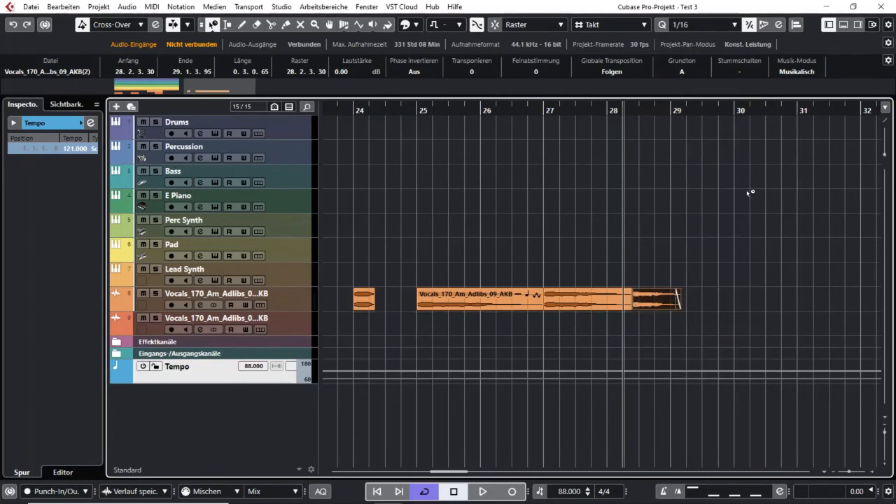
{"action": "key", "text": "space"}
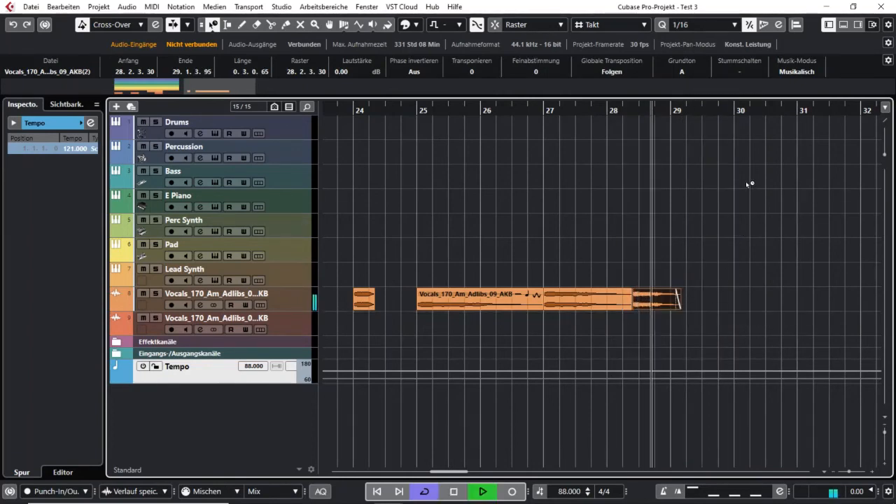
{"action": "key", "text": "space"}
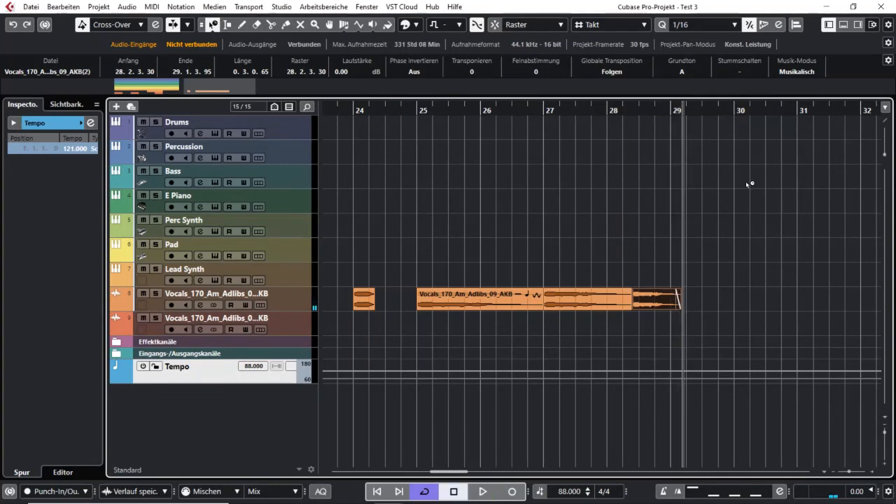
Duplicate the compressed vocal event, time-stretch the new copy's end to about 32.1.2, and play it.
{"action": "key", "text": "ctrl+d"}
{"action": "left_click_drag", "start_coordinate": [730, 309], "coordinate": [871, 312]}
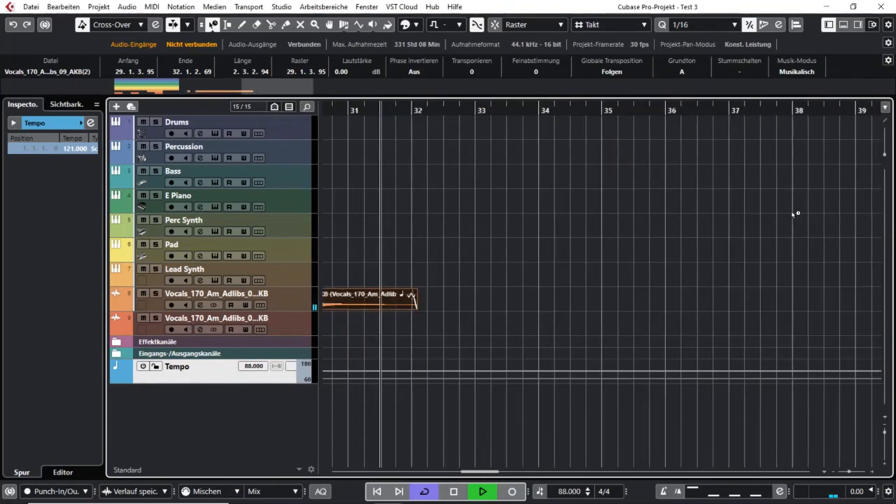
{"action": "key", "text": "space"}
{"action": "key", "text": "g"}
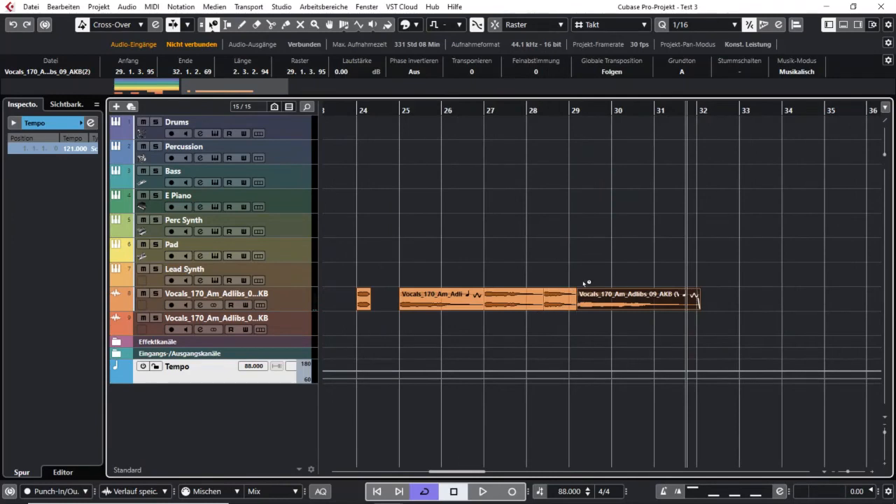
Return the selection tool from Time-Stretch to Größenänderung: Normal.
{"action": "right_click", "coordinate": [567, 201]}
{"action": "left_click", "coordinate": [566, 203]}
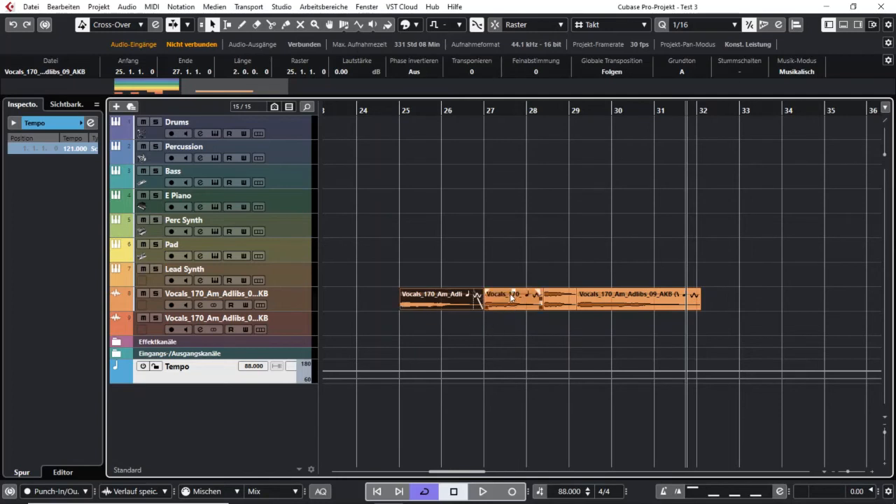
Review the selection tool's available resizing modes (Größenänderung) and keep Normal as the active mode.
{"action": "left_click", "coordinate": [555, 306]}
{"action": "right_click", "coordinate": [505, 159]}
{"action": "mouse_move", "coordinate": [505, 158]}
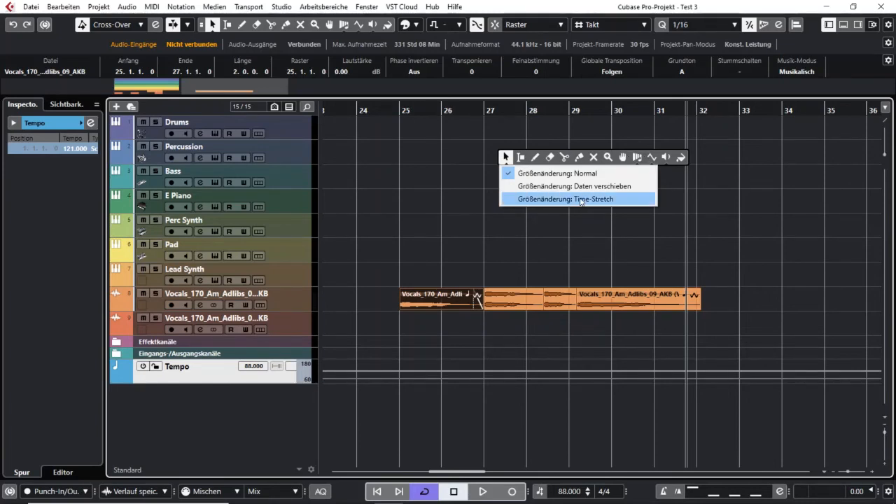
{"action": "left_click", "coordinate": [581, 201]}
{"action": "left_click", "coordinate": [406, 205]}
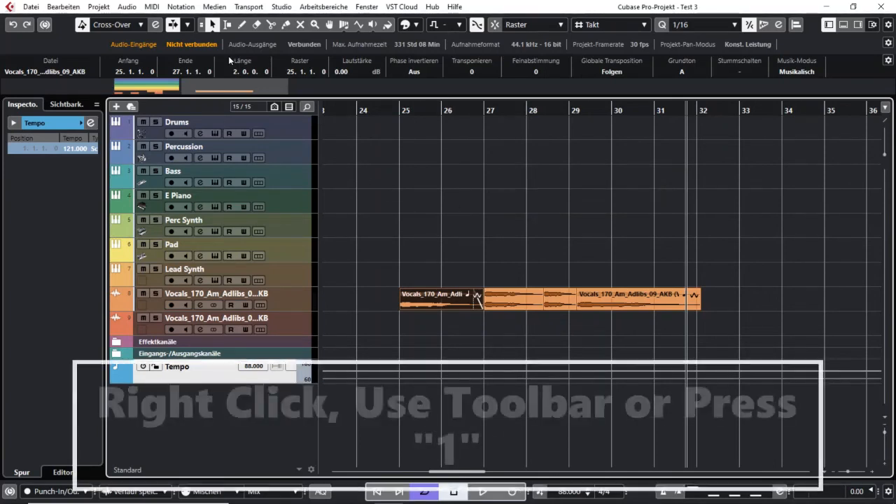
{"action": "left_click", "coordinate": [212, 26]}
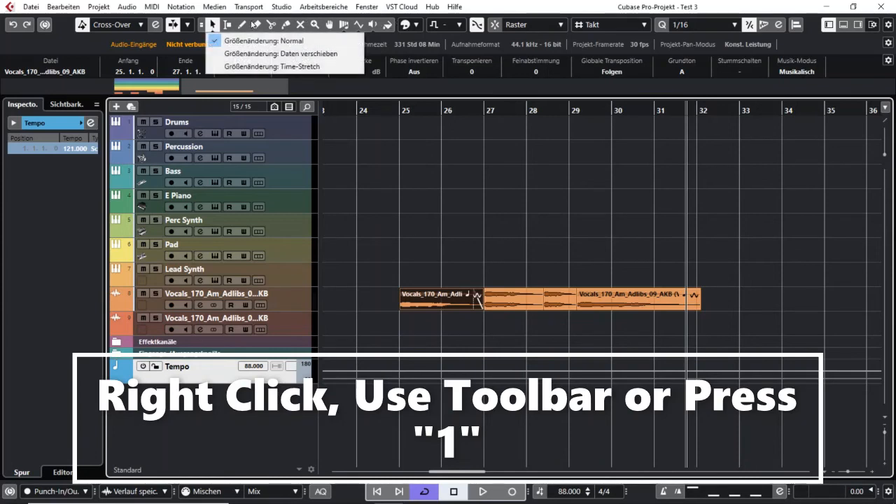
{"action": "left_click", "coordinate": [258, 53]}
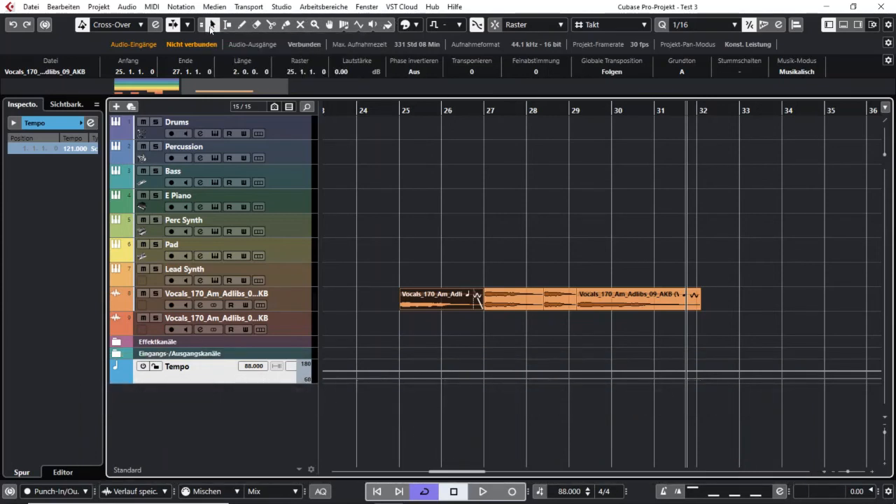
{"action": "left_click", "coordinate": [214, 27]}
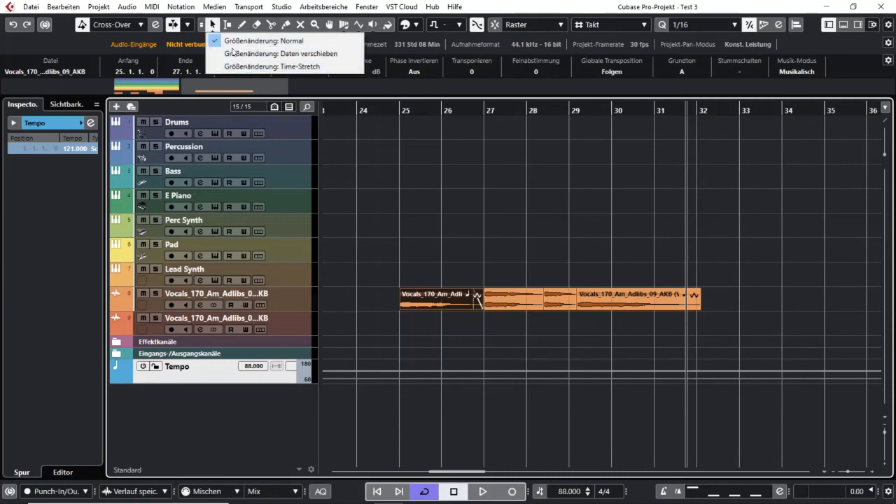
{"action": "left_click", "coordinate": [437, 166]}
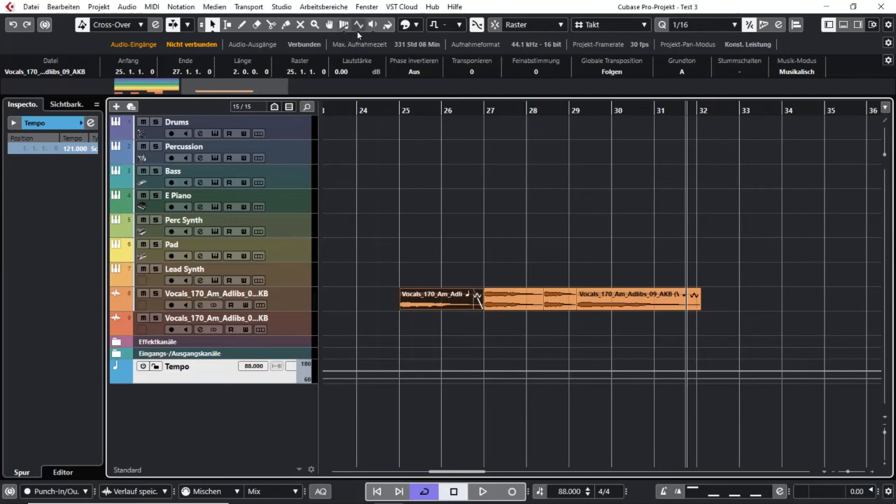
Review the modes of the grid manipulation tool and the curve shapes of the line tool, and return to the selection tool.
{"action": "left_click", "coordinate": [472, 194]}
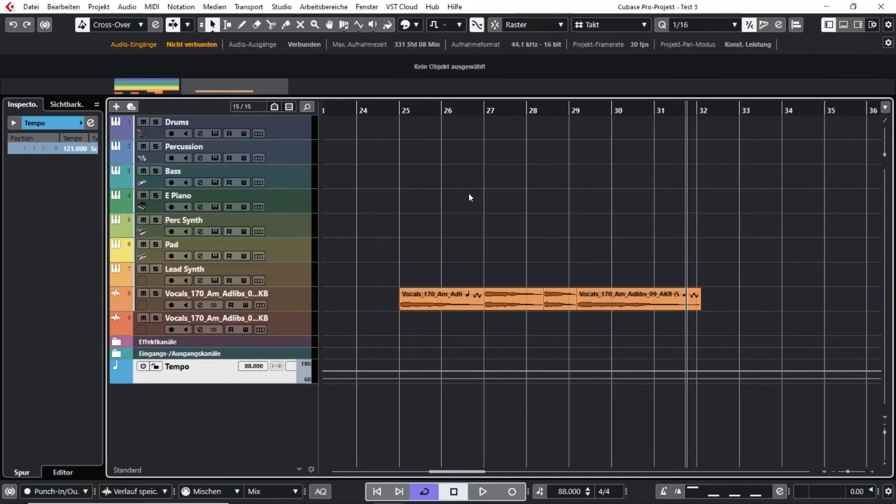
{"action": "left_click", "coordinate": [344, 26]}
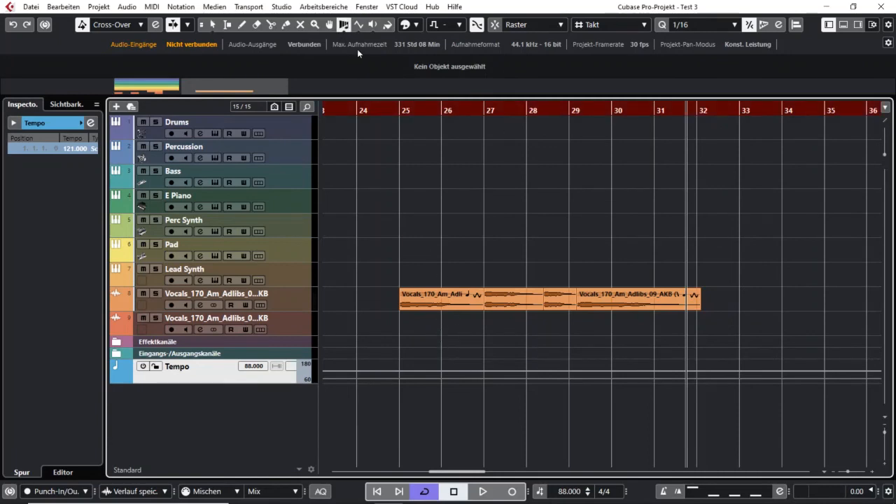
{"action": "left_click", "coordinate": [344, 29]}
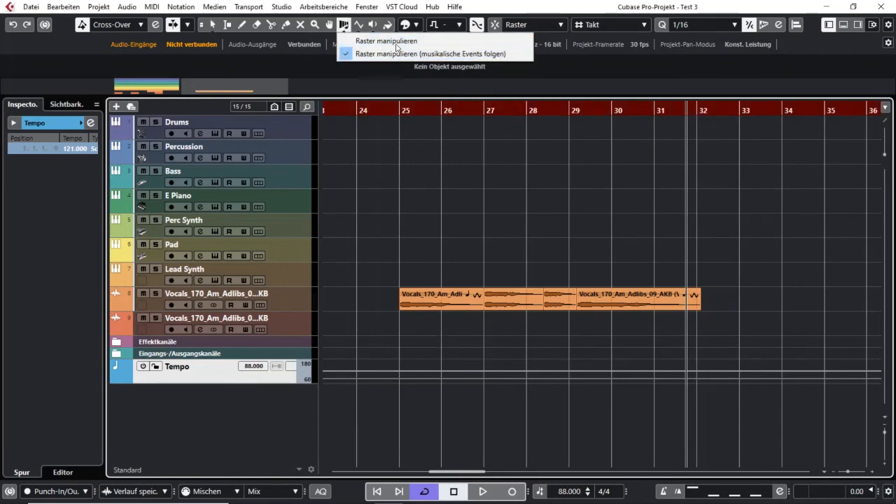
{"action": "left_click", "coordinate": [360, 25]}
{"action": "left_click", "coordinate": [361, 24]}
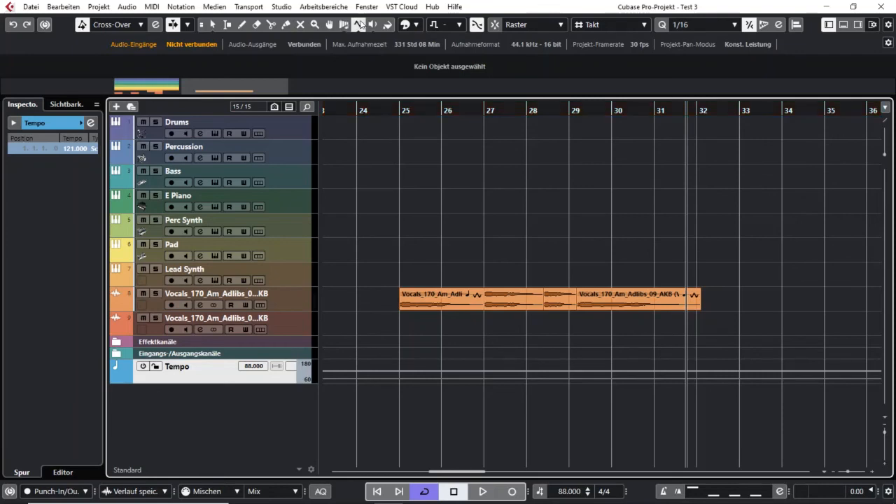
{"action": "left_click", "coordinate": [361, 26]}
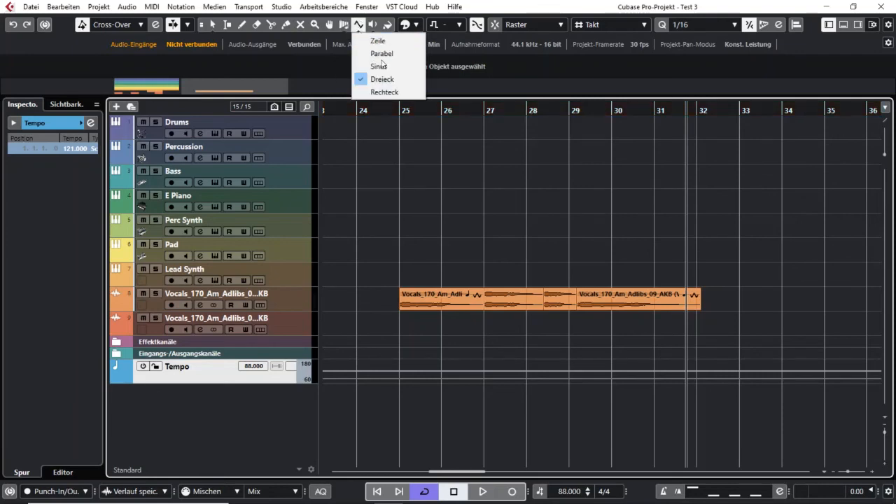
{"action": "left_click", "coordinate": [392, 41]}
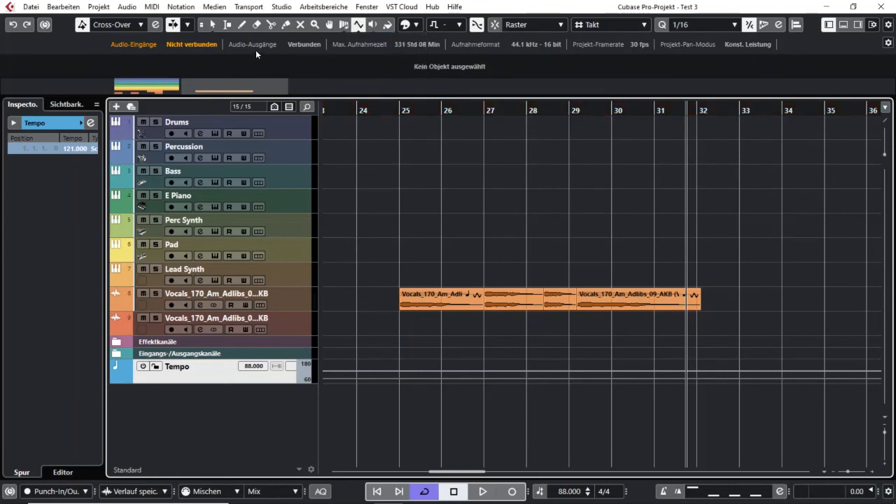
{"action": "left_click", "coordinate": [213, 25]}
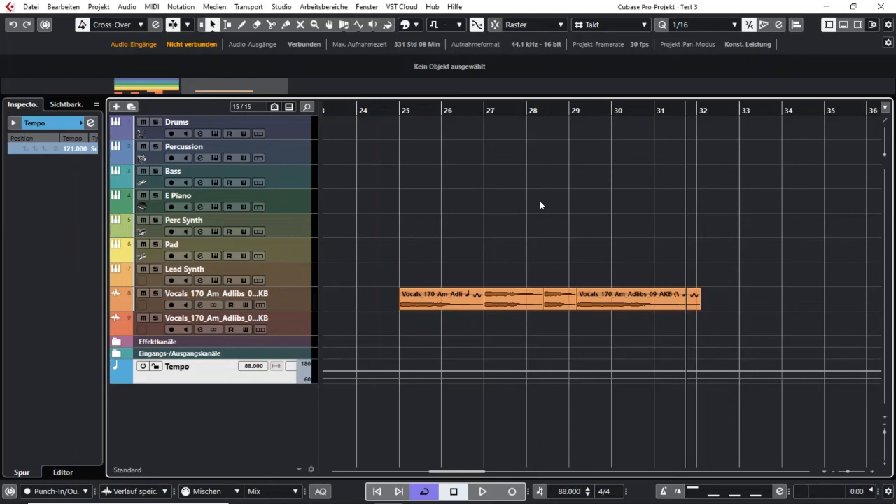
Switch through the split, glue and erase tools and back to the selection tool.
{"action": "key", "text": "3"}
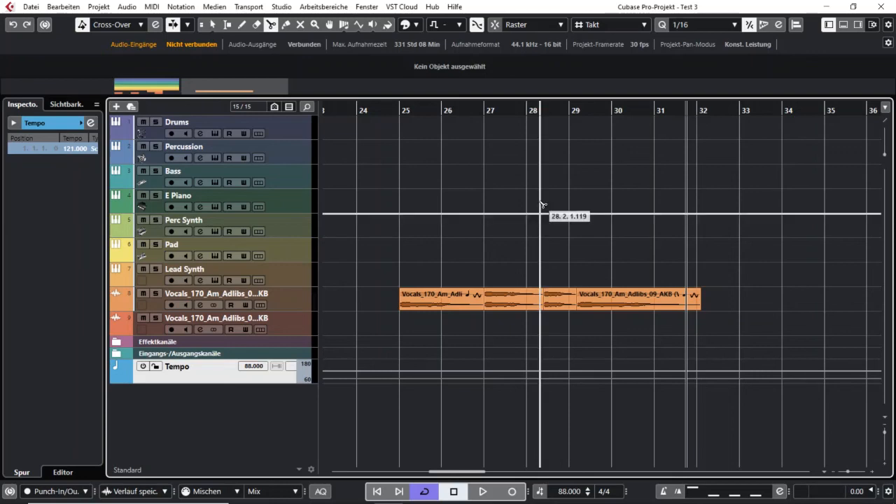
{"action": "key", "text": "4"}
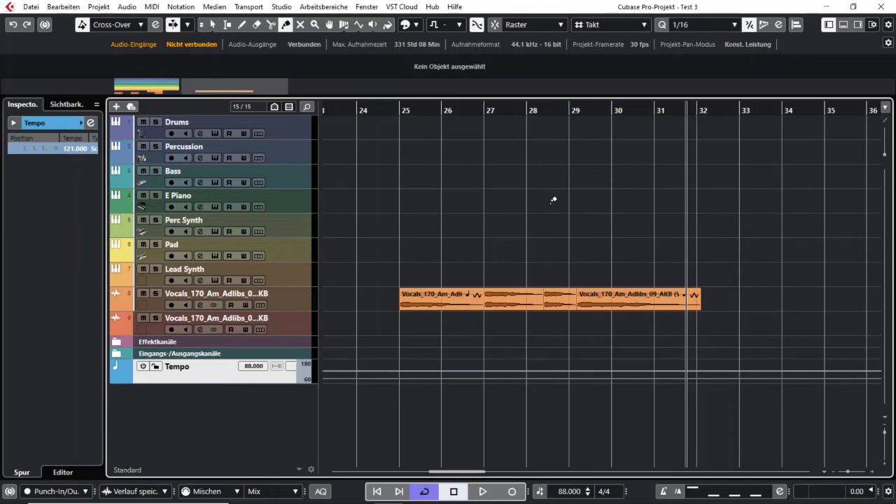
{"action": "key", "text": "5"}
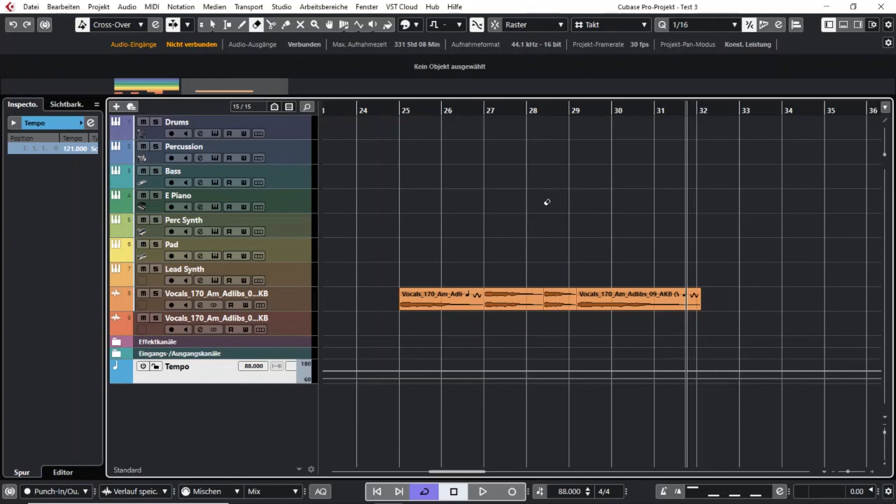
{"action": "key", "text": "1"}
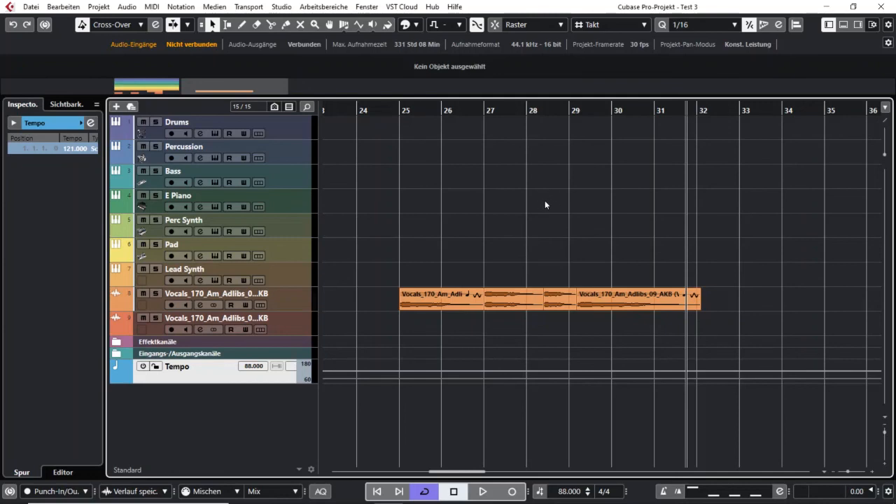
Cycle the selection tool repeatedly through its resizing modes, ending on Größenänderung: Normal.
{"action": "key", "text": "1"}
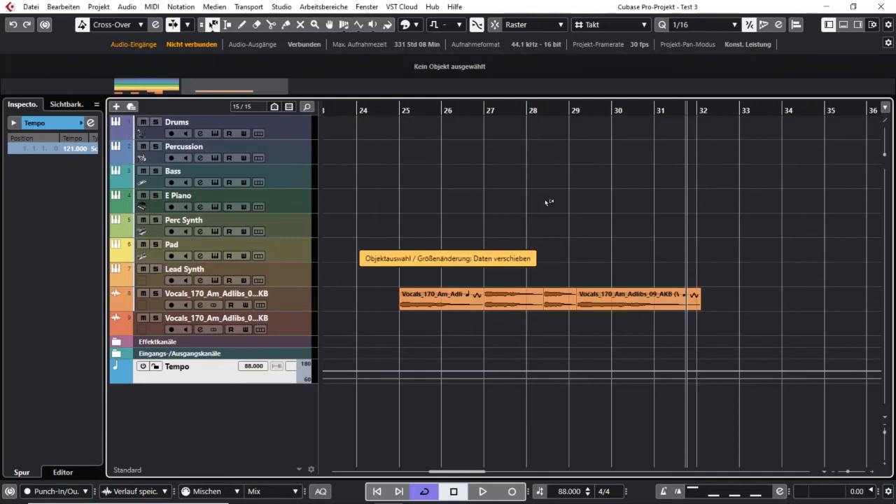
{"action": "key", "text": "1"}
{"action": "key", "text": "1"}
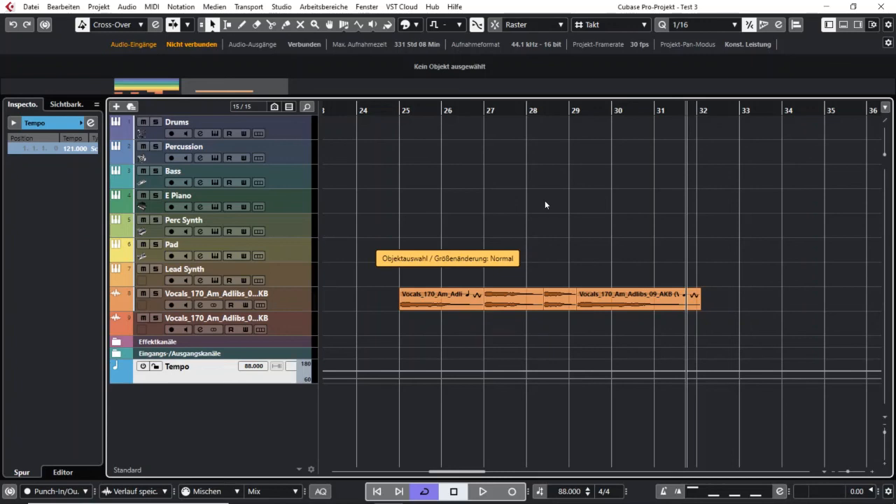
{"action": "key", "text": "1"}
{"action": "key", "text": "1"}
{"action": "key", "text": "1"}
{"action": "key", "text": "1"}
{"action": "key", "text": "1"}
{"action": "key", "text": "1"}
{"action": "key", "text": "1"}
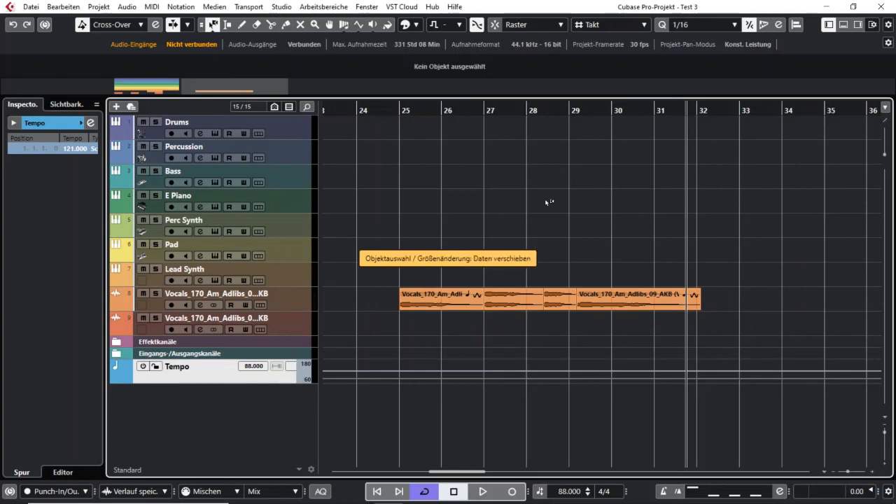
{"action": "key", "text": "1"}
{"action": "key", "text": "1"}
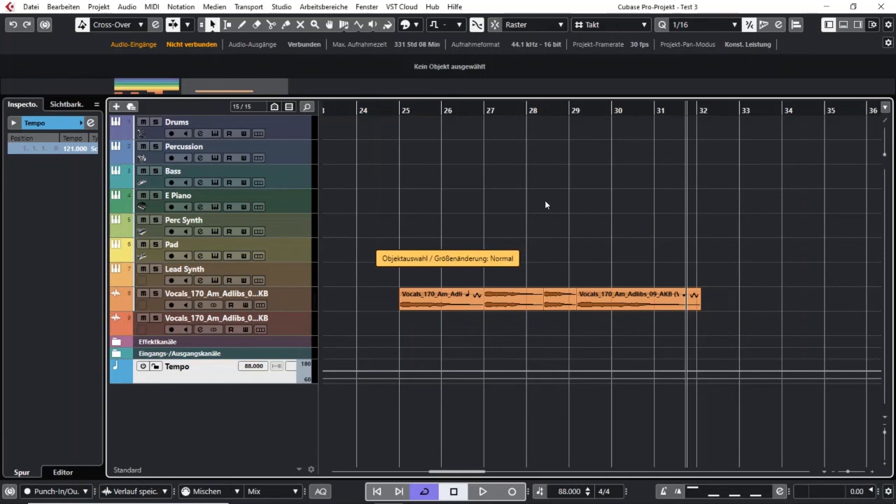
Switch the selection tool to Größenänderung: Daten verschieben.
{"action": "key", "text": "1"}
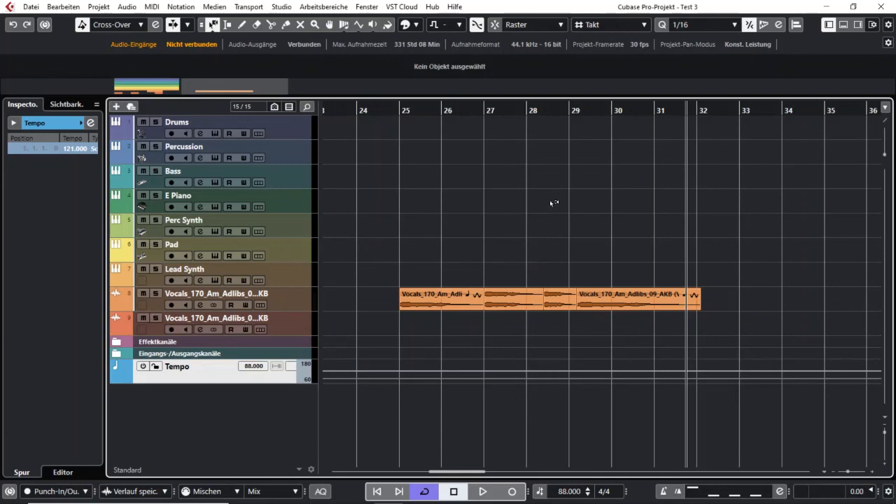
{"action": "left_click", "coordinate": [608, 302]}
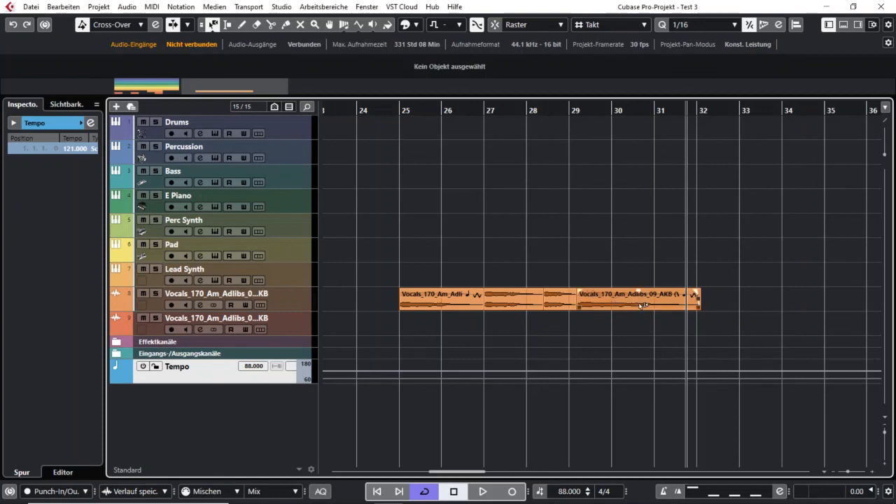
{"action": "left_click", "coordinate": [544, 278]}
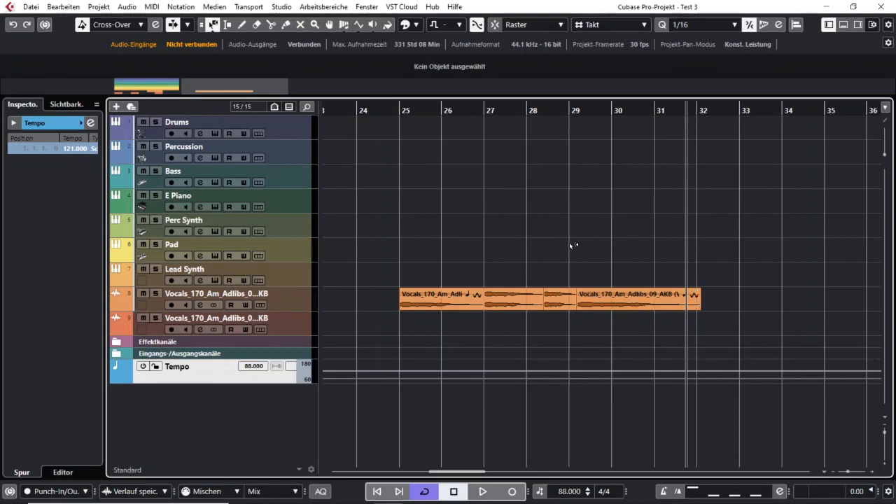
{"action": "left_click", "coordinate": [565, 291]}
{"action": "left_click", "coordinate": [533, 214]}
Return the selection tool to Größenänderung: Normal and select the last vocal event by its end near bar 32.
{"action": "key", "text": "1"}
{"action": "key", "text": "1"}
{"action": "mouse_move", "coordinate": [686, 306]}
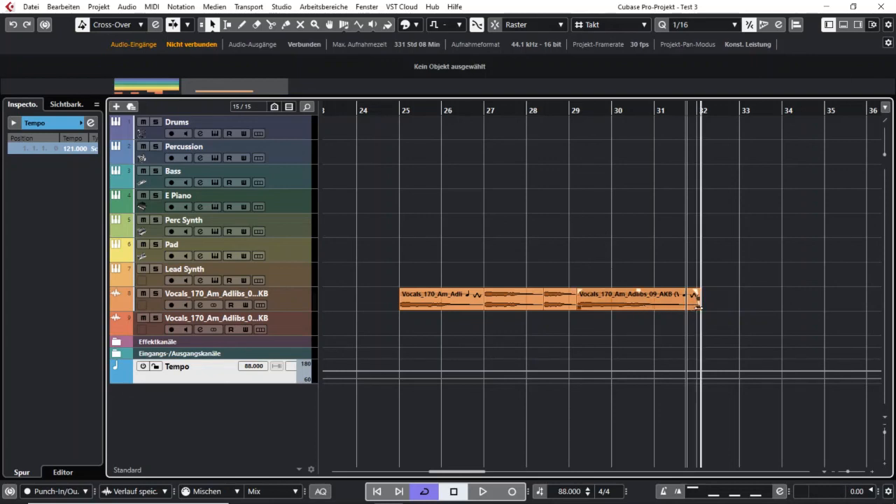
{"action": "left_click", "coordinate": [698, 306]}
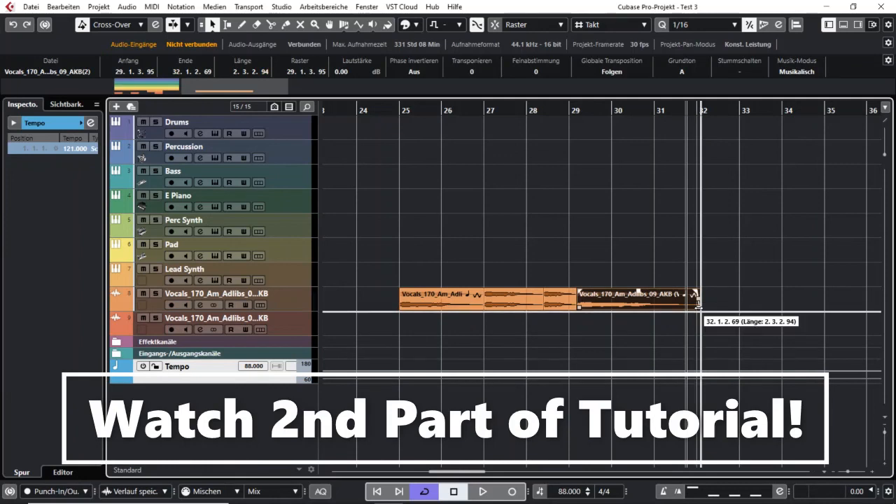